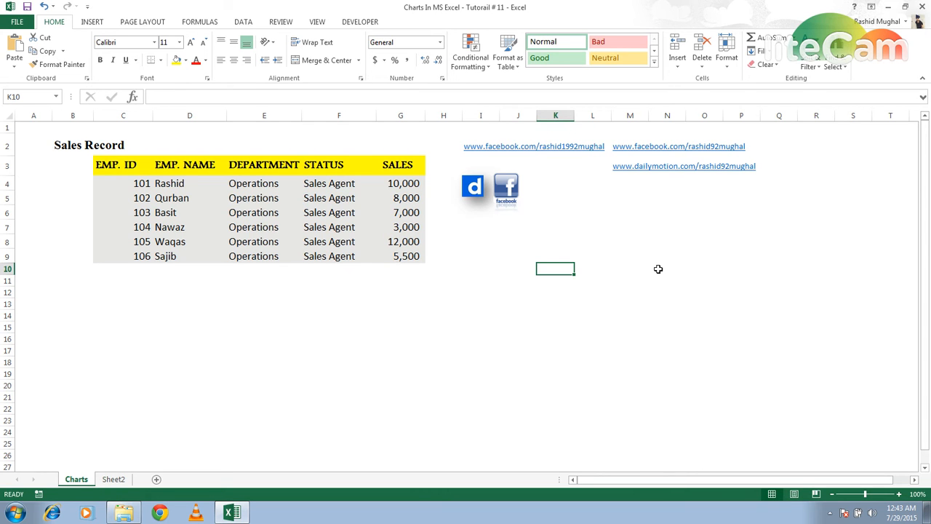
- Highlight the employee records in C4:G9 of the Sales Record table to review the data
{"action": "key", "text": "Left"}
{"action": "key", "text": "Left"}
{"action": "key", "text": "Left"}
{"action": "key", "text": "Left"}
{"action": "key", "text": "Left"}
{"action": "key", "text": "Left"}
{"action": "key", "text": "Up"}
{"action": "key", "text": "Up"}
{"action": "key", "text": "Up"}
{"action": "key", "text": "Up"}
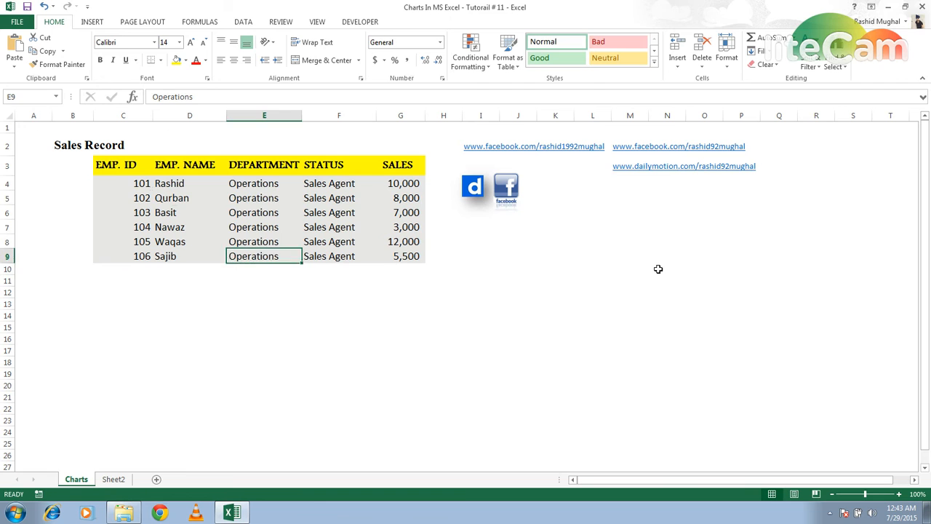
{"action": "key", "text": "Up"}
{"action": "key", "text": "Left"}
{"action": "key", "text": "Up"}
{"action": "key", "text": "Left"}
{"action": "key", "text": "shift+Right"}
{"action": "key", "text": "shift+Right"}
{"action": "key", "text": "shift+Right"}
{"action": "key", "text": "shift+Right"}
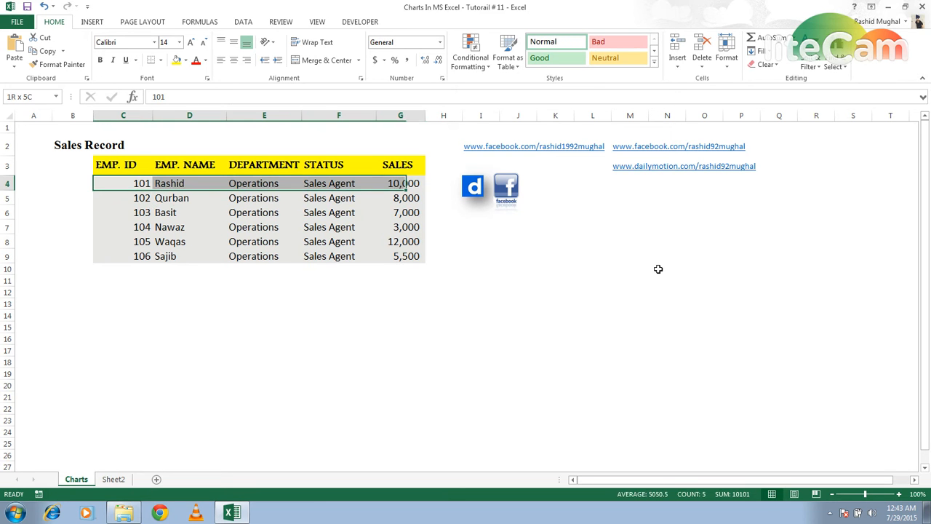
{"action": "key", "text": "shift+Down"}
{"action": "key", "text": "shift+Down"}
{"action": "key", "text": "shift+Down"}
{"action": "key", "text": "shift+Down"}
{"action": "key", "text": "shift+Down"}
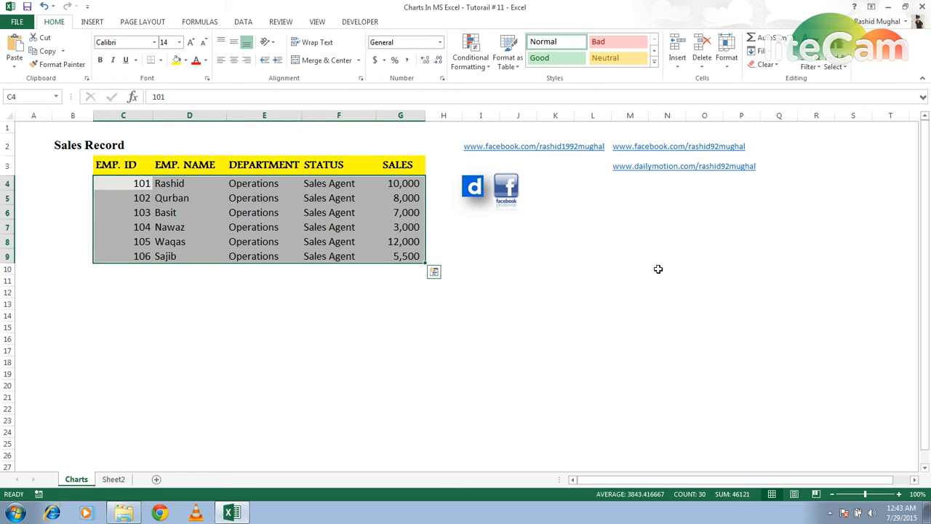
- Highlight the table's header row from EMP. ID to SALES (C3:G3) to review the column titles
{"action": "key", "text": "Up"}
{"action": "key", "text": "shift+Right"}
{"action": "key", "text": "shift+Right"}
{"action": "key", "text": "shift+Right"}
{"action": "key", "text": "shift+Right"}
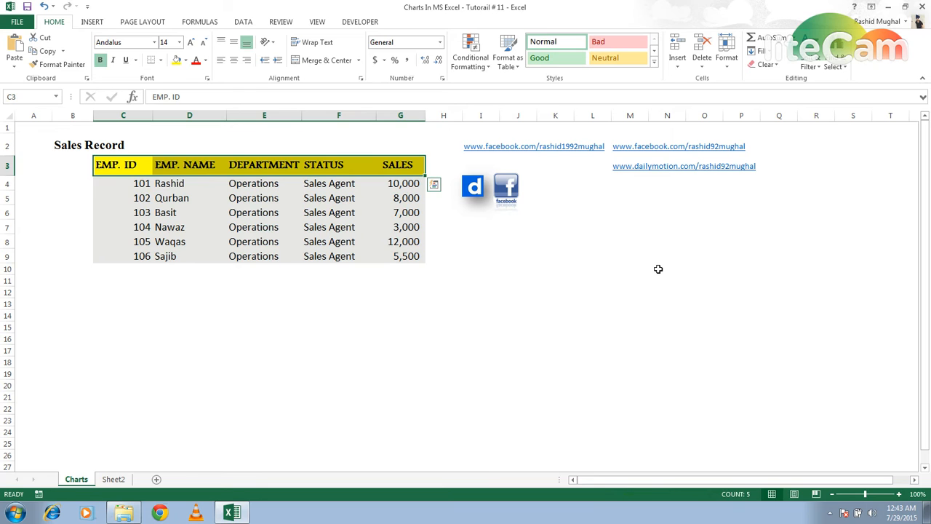
{"action": "key", "text": "Down"}
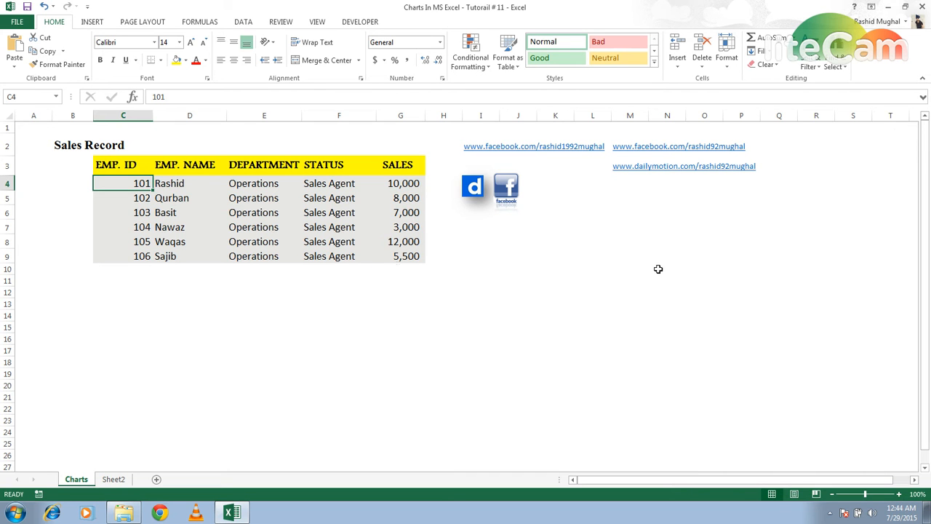
- Select the whole sales table including its headers (C3:G9) and insert a 3-D stacked column chart from it
{"action": "key", "text": "Up"}
{"action": "key", "text": "shift+Right"}
{"action": "key", "text": "shift+Right"}
{"action": "key", "text": "shift+Right"}
{"action": "key", "text": "shift+Right"}
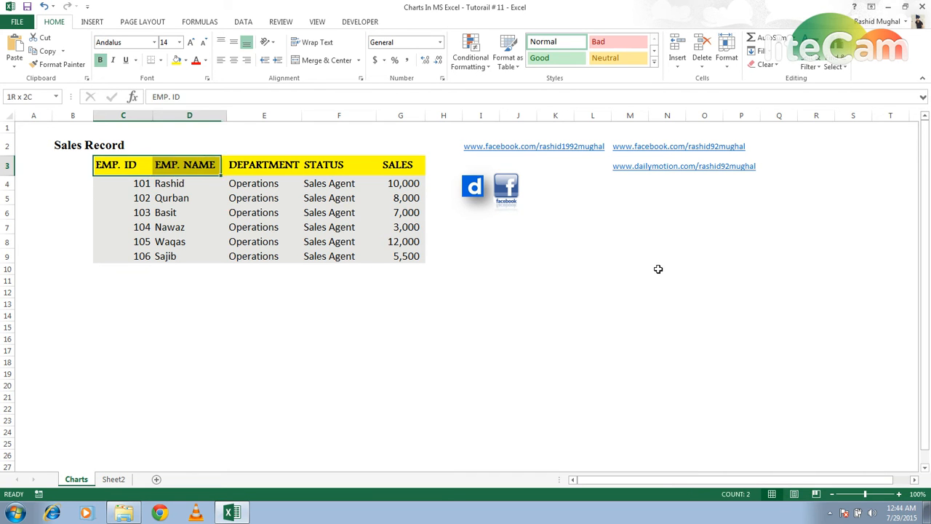
{"action": "key", "text": "shift+Down"}
{"action": "key", "text": "shift+Down"}
{"action": "key", "text": "shift+Down"}
{"action": "key", "text": "shift+Down"}
{"action": "key", "text": "shift+Down"}
{"action": "key", "text": "shift+Down"}
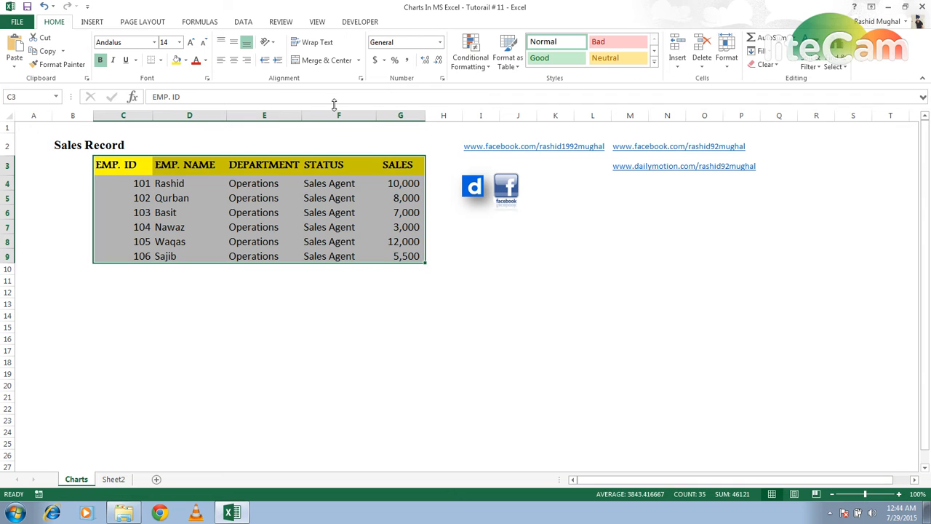
{"action": "left_click", "coordinate": [98, 25]}
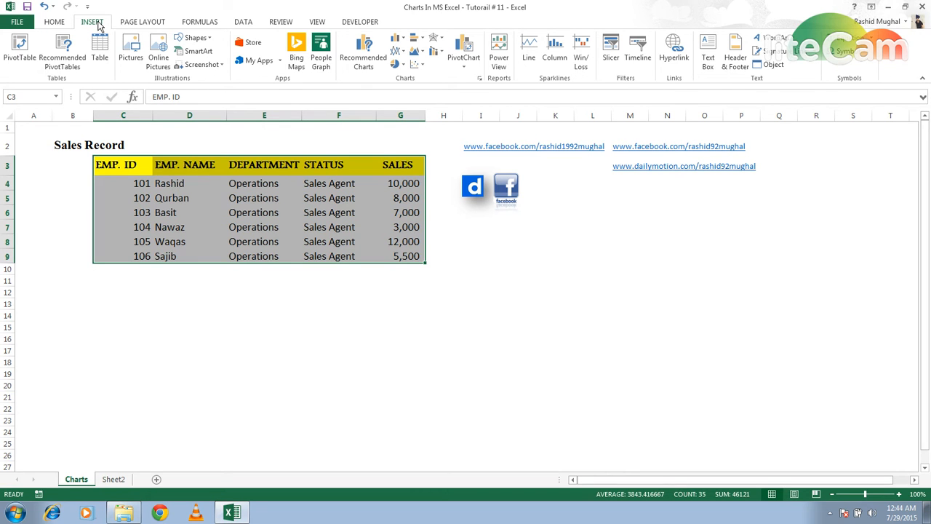
{"action": "left_click", "coordinate": [403, 40]}
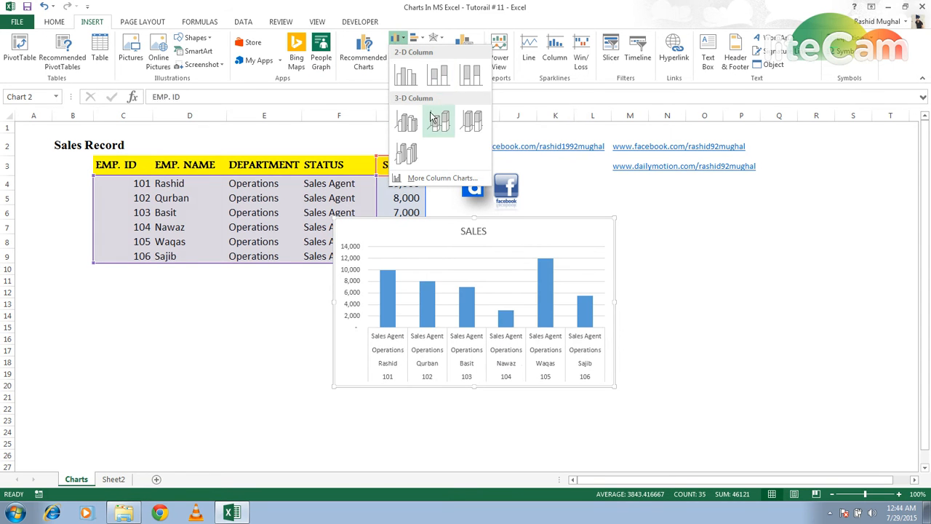
{"action": "left_click", "coordinate": [436, 124]}
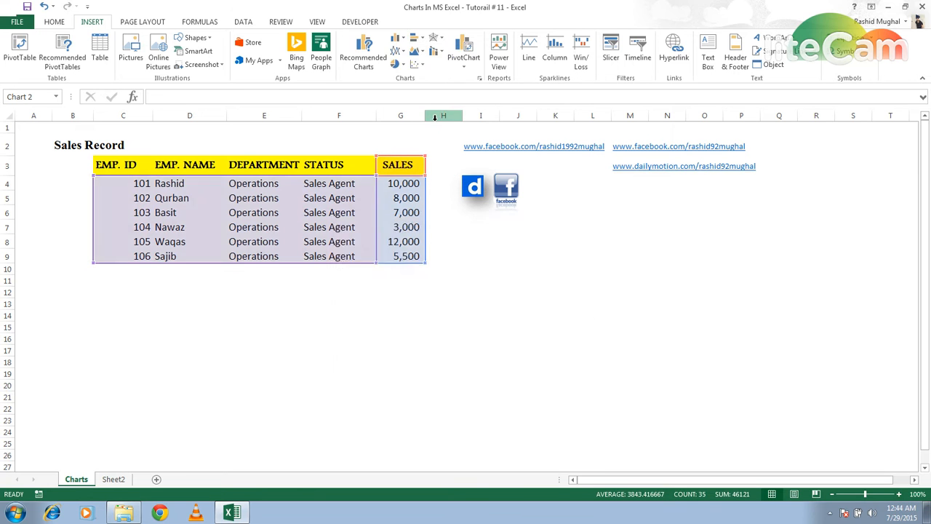
- Move the new chart beside the sales table and delete it
{"action": "left_click_drag", "start_coordinate": [462, 223], "coordinate": [538, 239]}
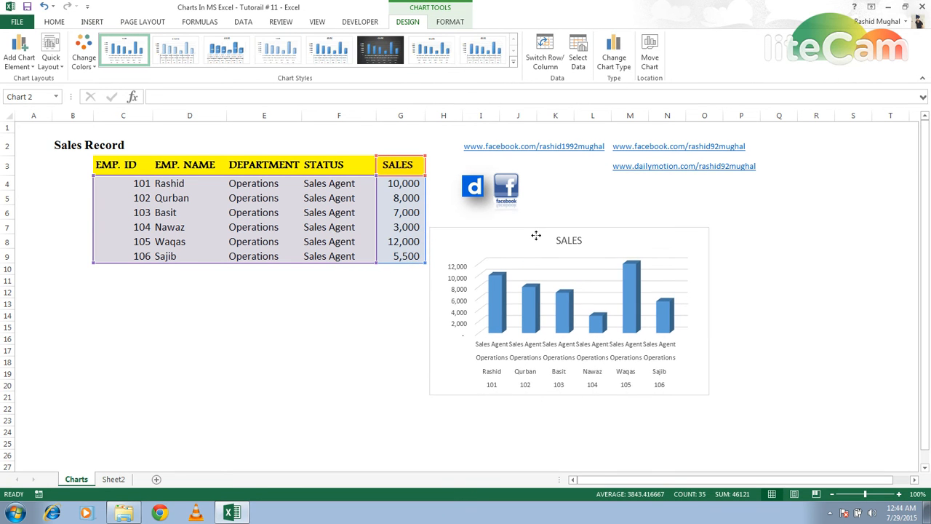
{"action": "key", "text": "Delete"}
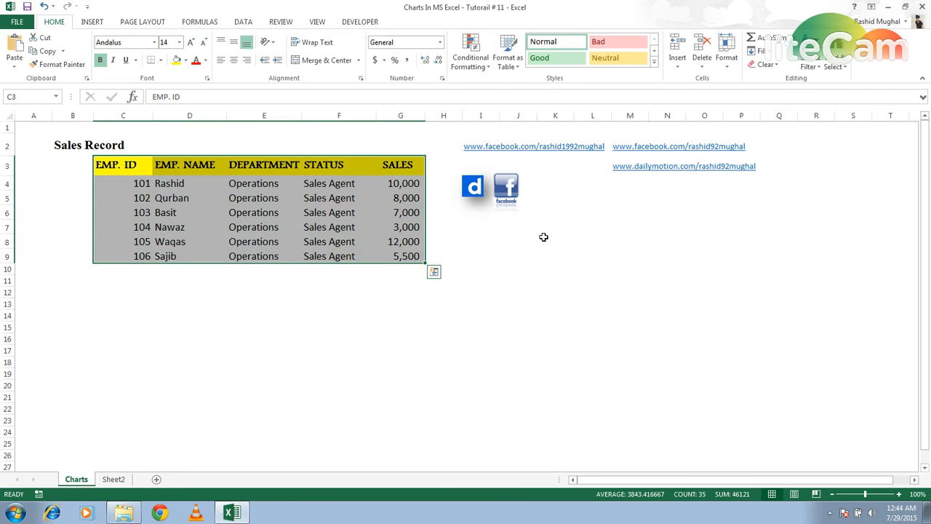
- Insert an empty 3-D stacked column chart from blank cell I9 and place it below the Dailymotion and Facebook icons
{"action": "left_click", "coordinate": [469, 251]}
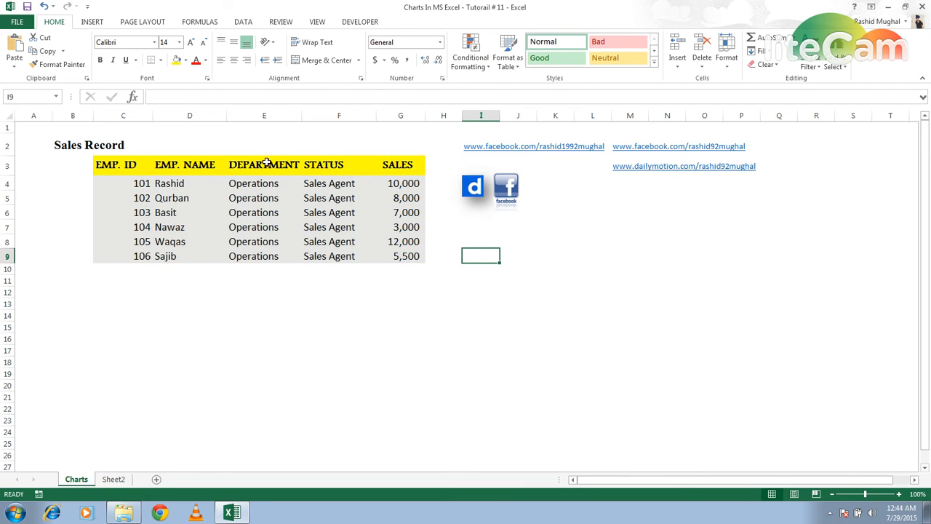
{"action": "left_click", "coordinate": [92, 24]}
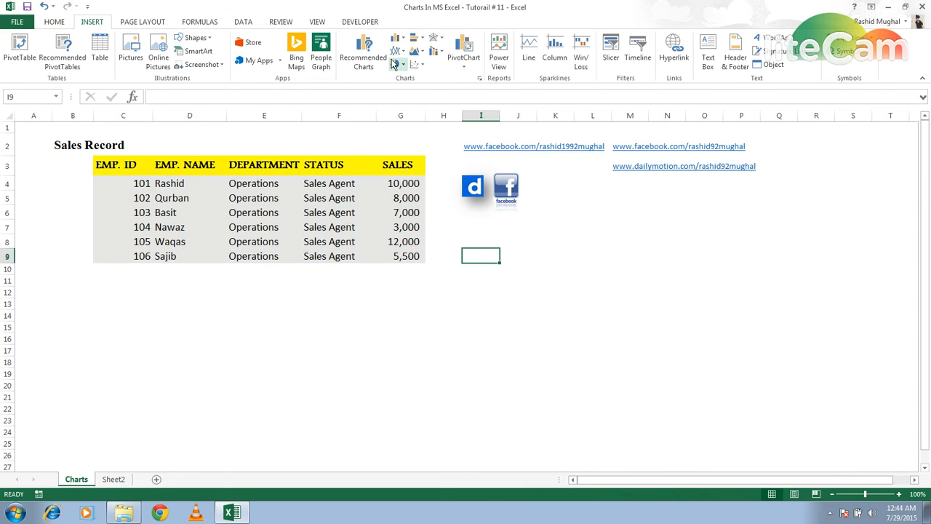
{"action": "left_click", "coordinate": [397, 38]}
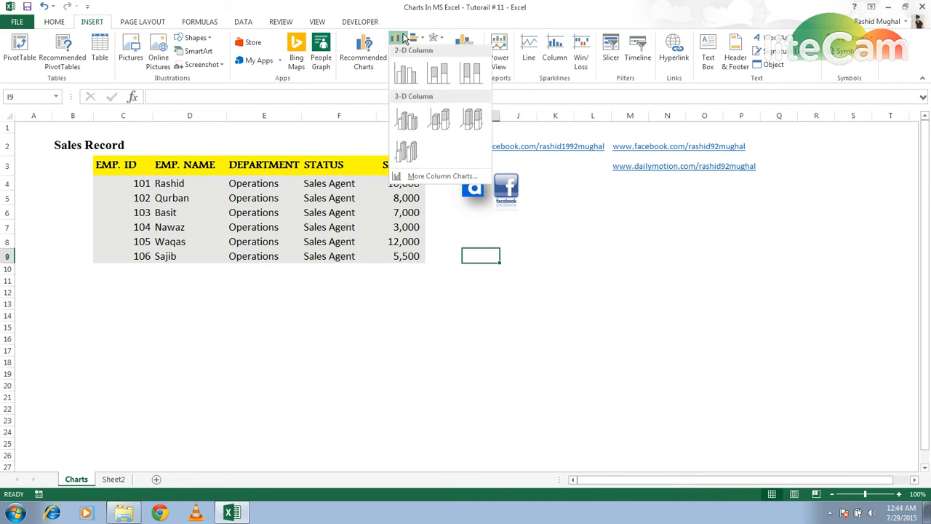
{"action": "left_click", "coordinate": [438, 121]}
{"action": "left_click_drag", "start_coordinate": [448, 232], "coordinate": [586, 253]}
- Set the empty chart's data source to the full sales table, range C3:G9 on the Charts sheet
{"action": "right_click", "coordinate": [587, 252]}
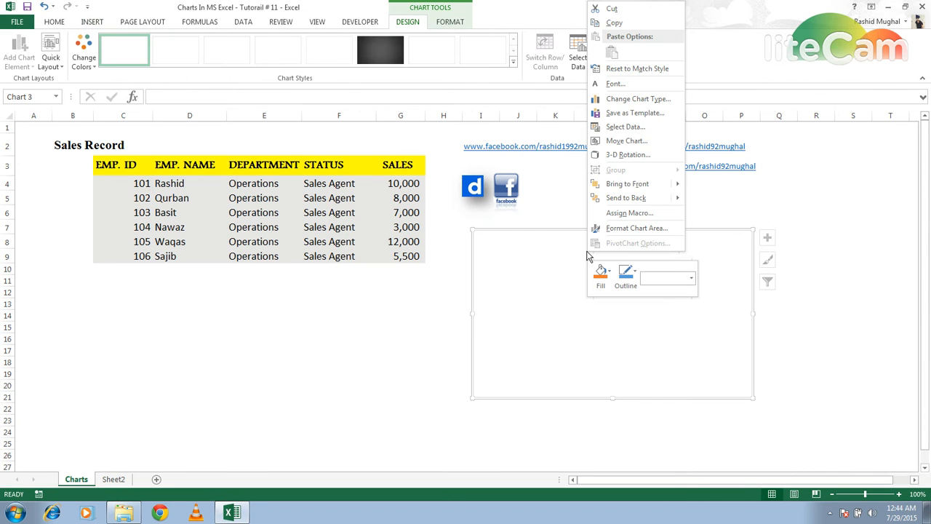
{"action": "left_click", "coordinate": [624, 128]}
{"action": "left_click_drag", "start_coordinate": [152, 166], "coordinate": [381, 261]}
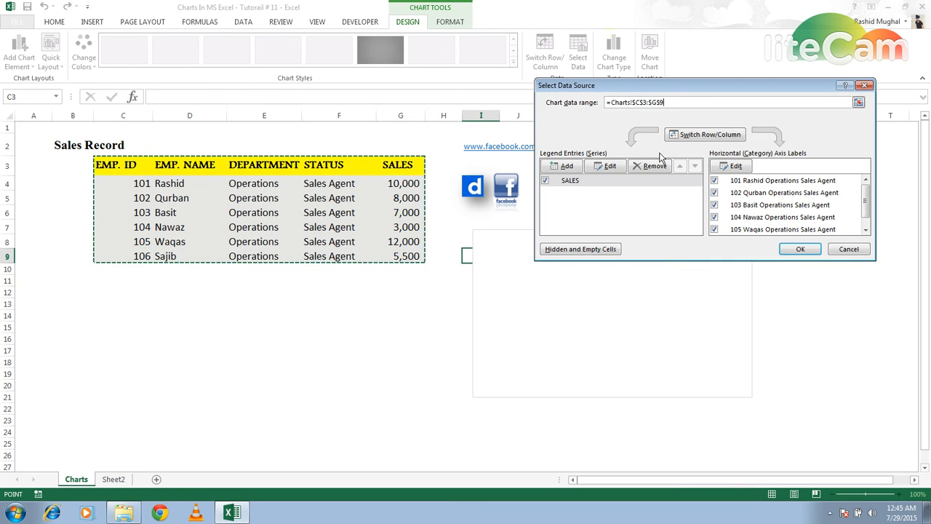
{"action": "left_click", "coordinate": [801, 249]}
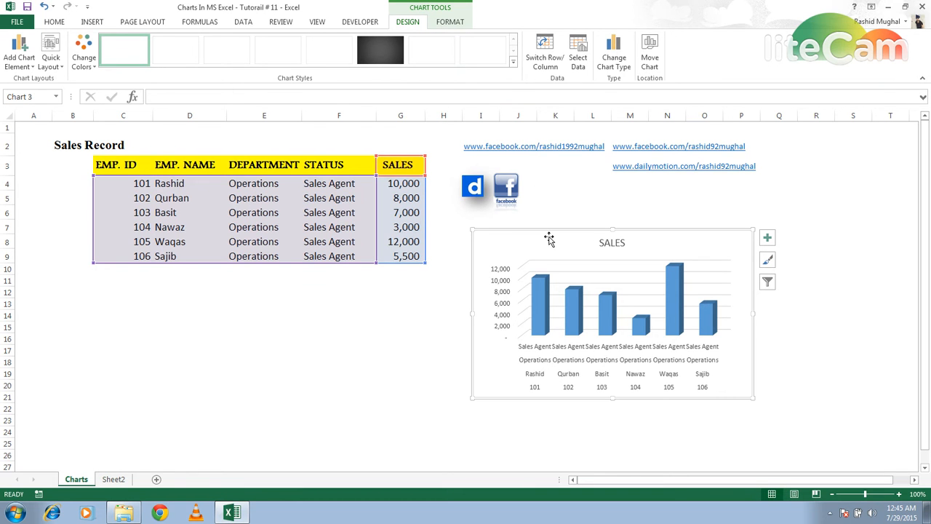
- Fill the chart area with the light gray theme color and give it a black outline
{"action": "left_click", "coordinate": [452, 23]}
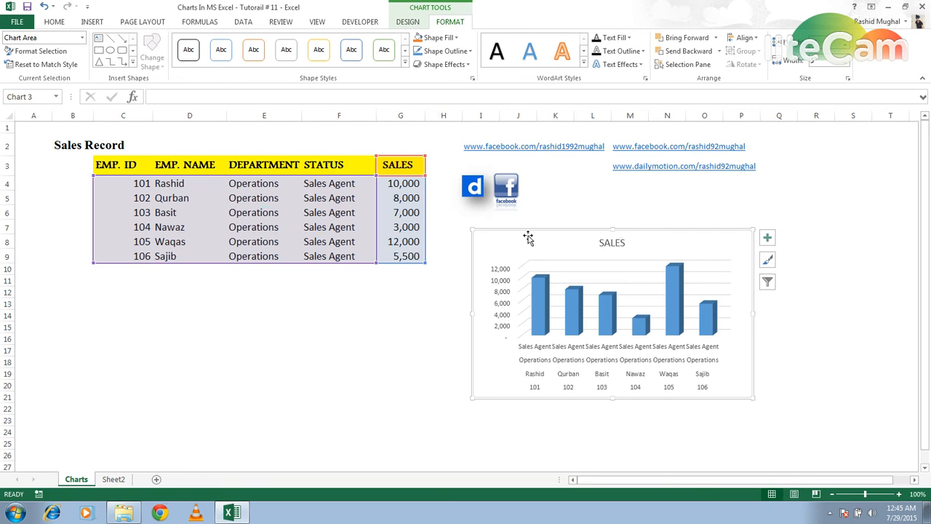
{"action": "left_click", "coordinate": [457, 38]}
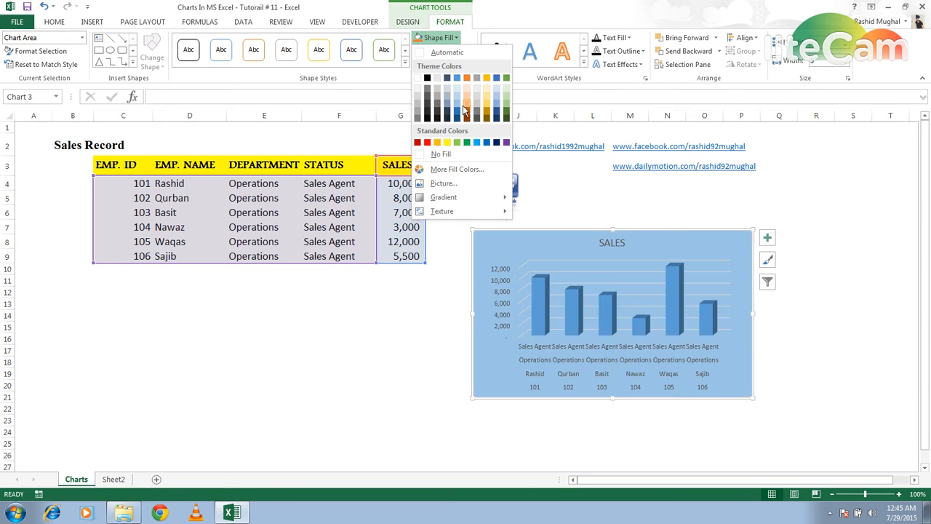
{"action": "left_click", "coordinate": [501, 24]}
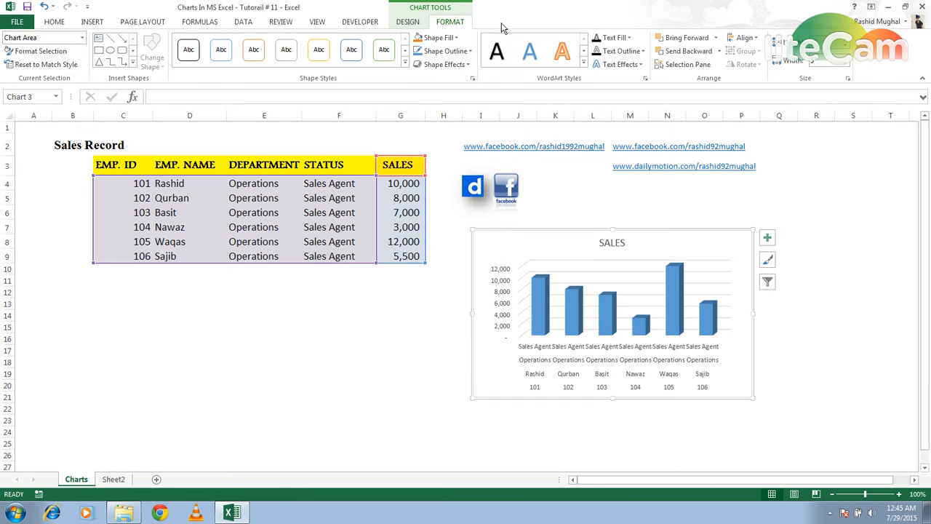
{"action": "left_click", "coordinate": [438, 37]}
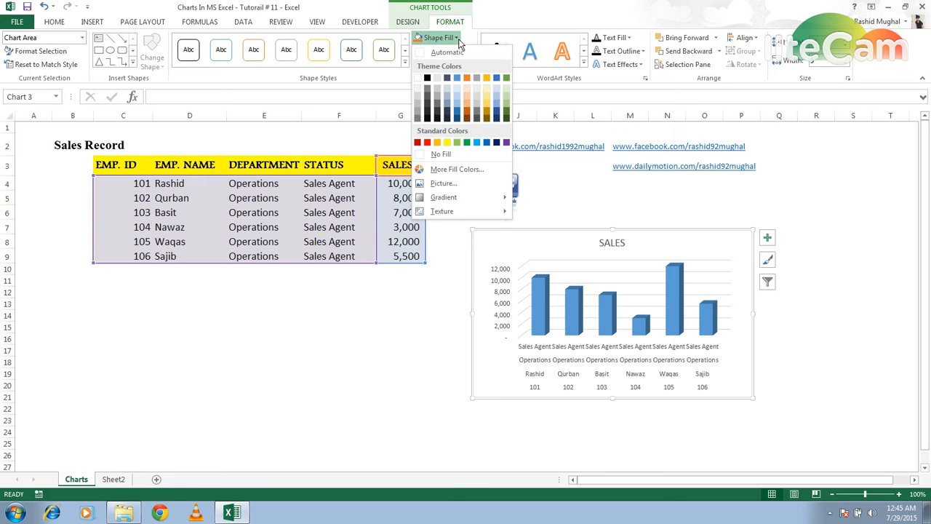
{"action": "left_click", "coordinate": [437, 80]}
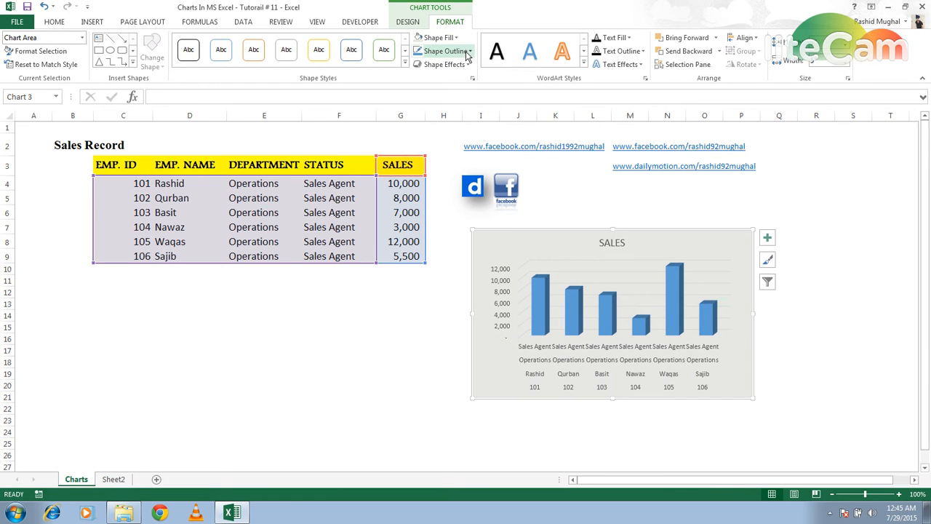
{"action": "left_click", "coordinate": [469, 51]}
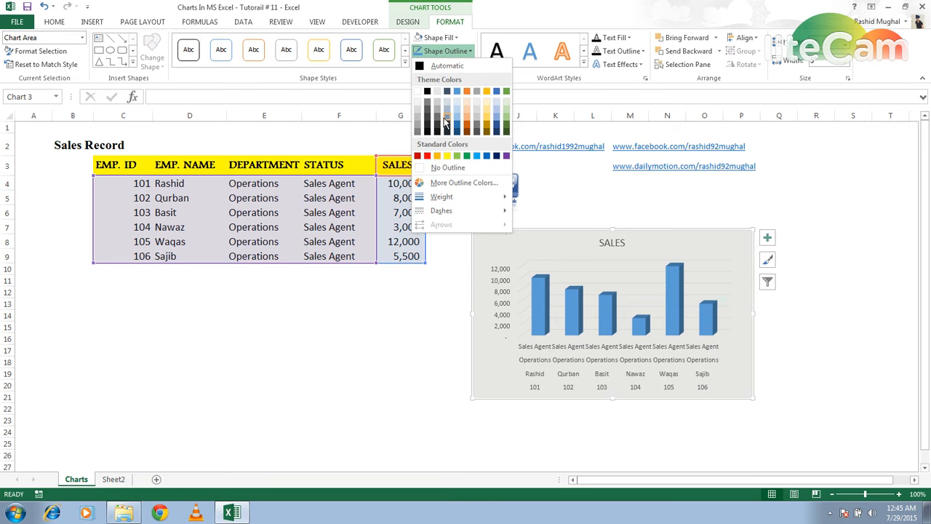
{"action": "left_click", "coordinate": [428, 92]}
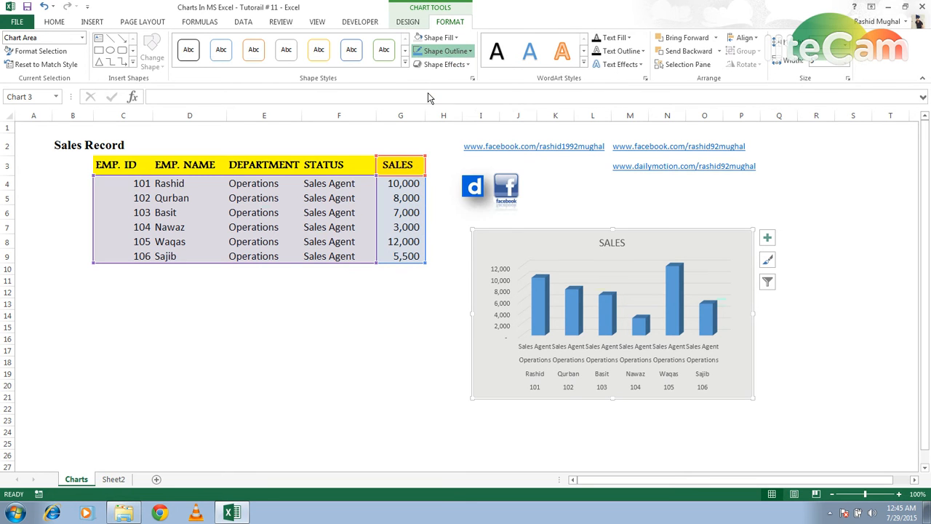
- Preview the shadow, glow and soft edges shape effects on the chart area without applying any
{"action": "left_click", "coordinate": [465, 67]}
{"action": "mouse_move", "coordinate": [451, 111]}
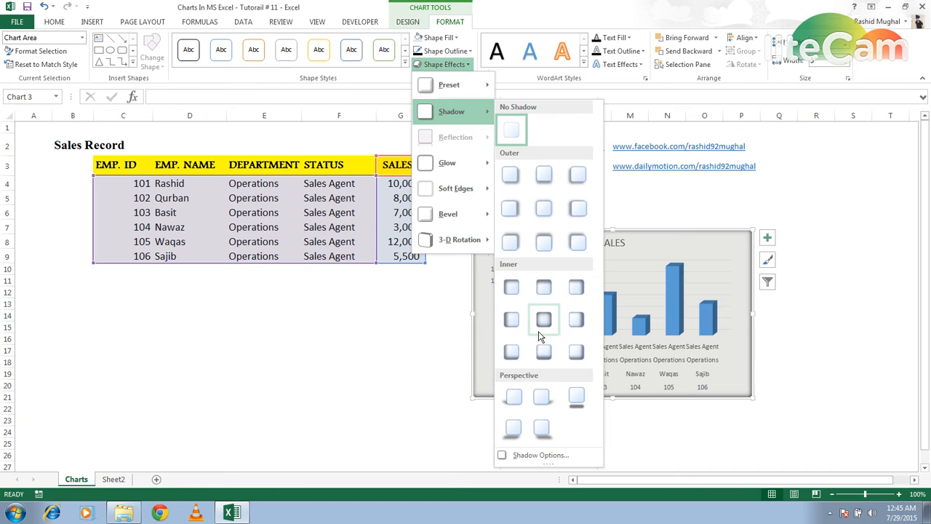
{"action": "mouse_move", "coordinate": [478, 175]}
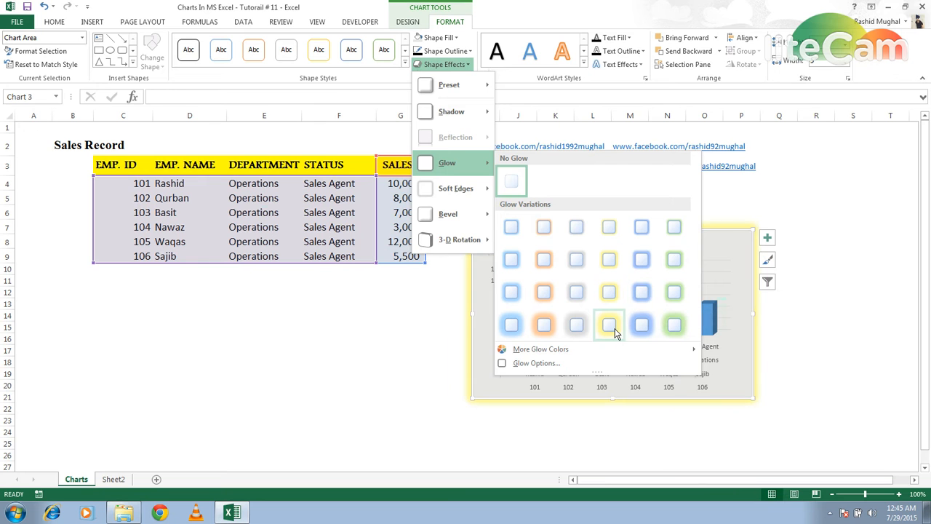
{"action": "mouse_move", "coordinate": [466, 194]}
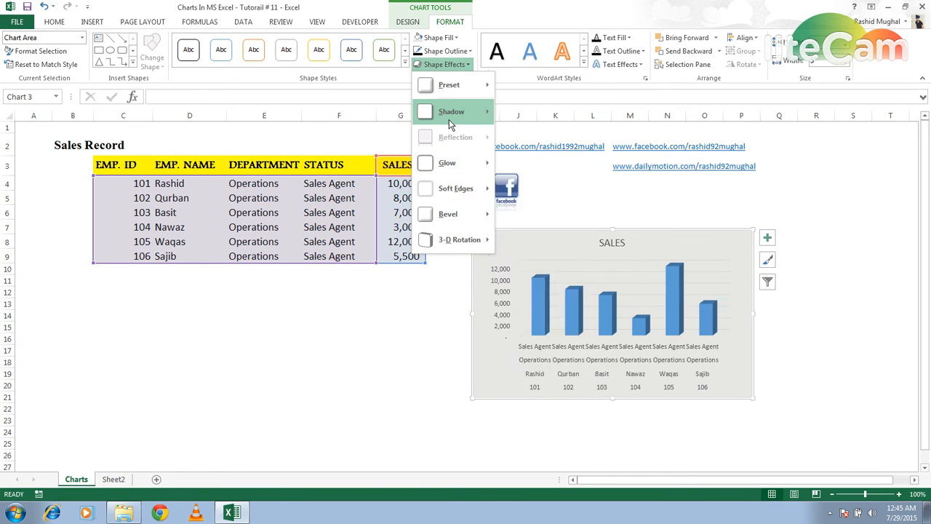
{"action": "left_click", "coordinate": [489, 16]}
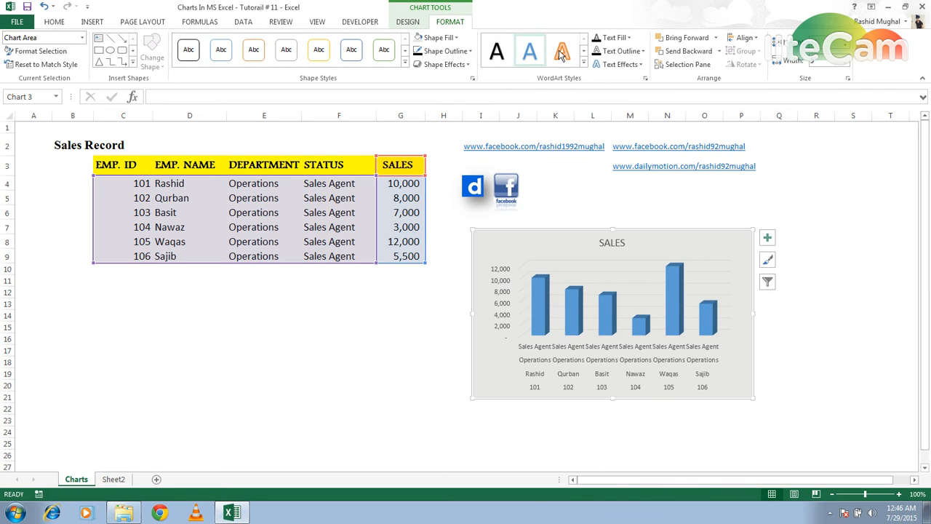
- Examine the text fill, text outline and text effects options for the chart's text without applying any
{"action": "left_click", "coordinate": [630, 38]}
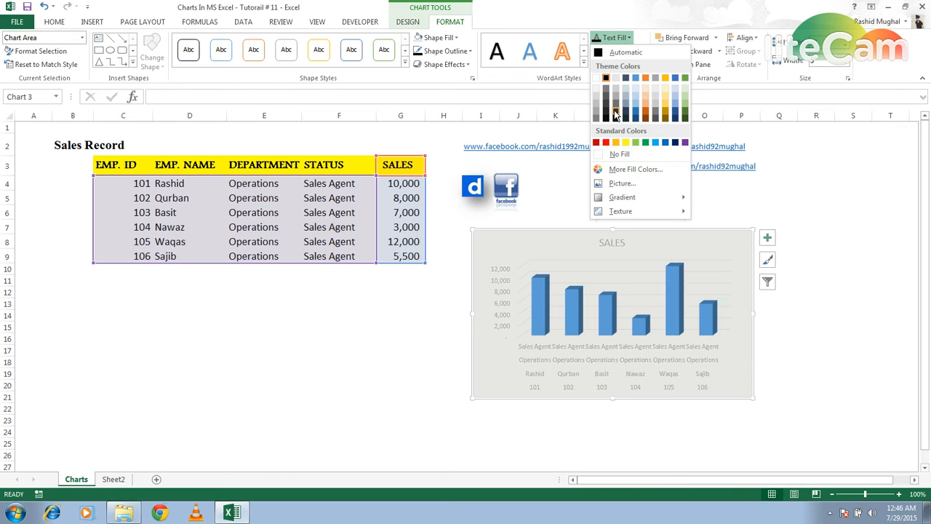
{"action": "left_click", "coordinate": [647, 16]}
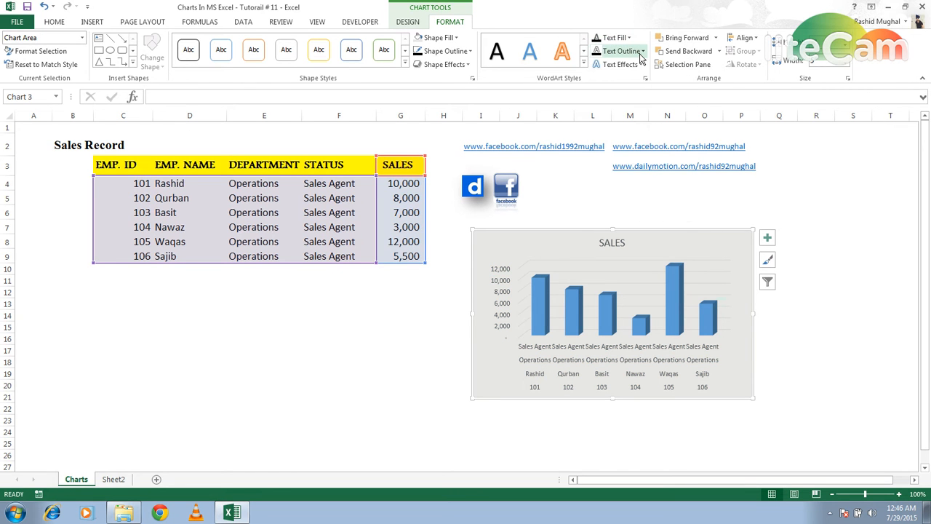
{"action": "left_click", "coordinate": [641, 51]}
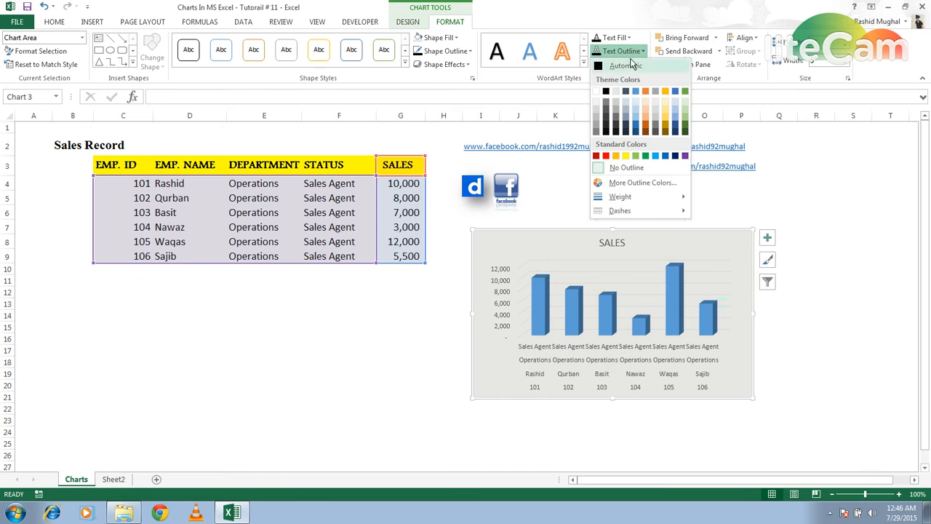
{"action": "left_click", "coordinate": [636, 22]}
{"action": "left_click_drag", "start_coordinate": [636, 22], "coordinate": [587, 32]}
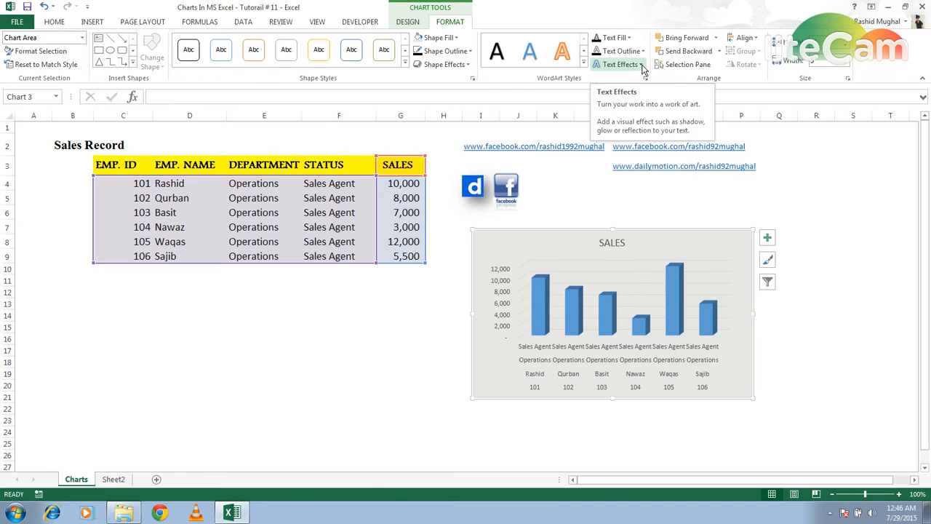
{"action": "left_click", "coordinate": [640, 64]}
{"action": "mouse_move", "coordinate": [640, 134]}
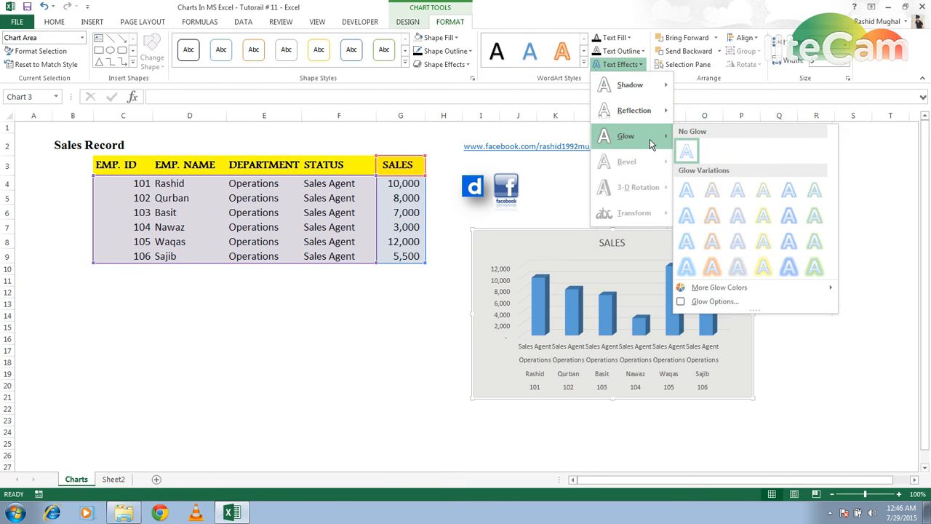
{"action": "left_click", "coordinate": [620, 64]}
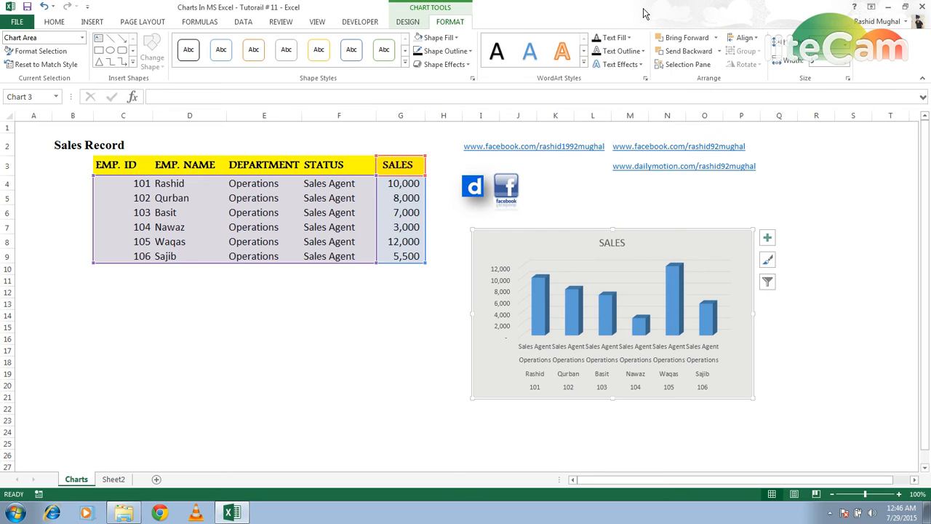
- Look through the chart's text outline colors and glow text effects without applying any
{"action": "left_click", "coordinate": [643, 51]}
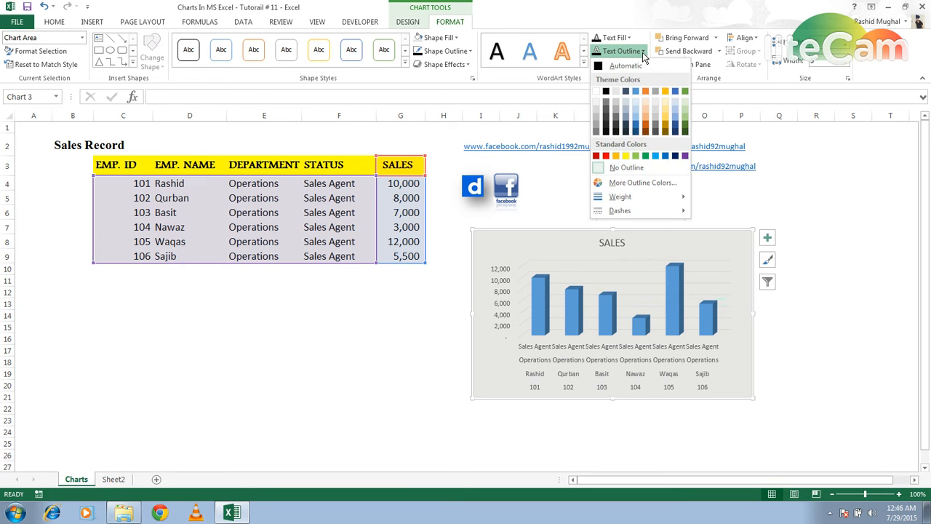
{"action": "left_click_drag", "start_coordinate": [640, 6], "coordinate": [622, 2]}
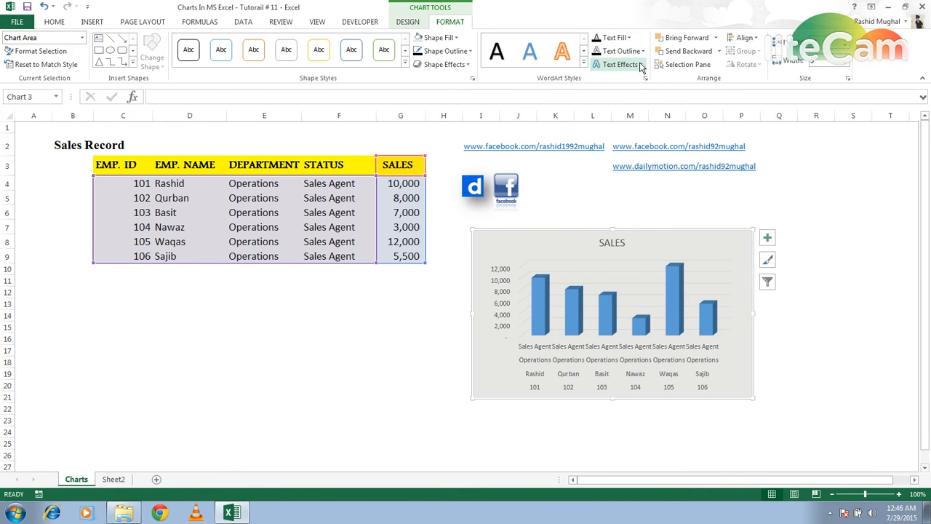
{"action": "left_click", "coordinate": [643, 65]}
{"action": "mouse_move", "coordinate": [640, 136]}
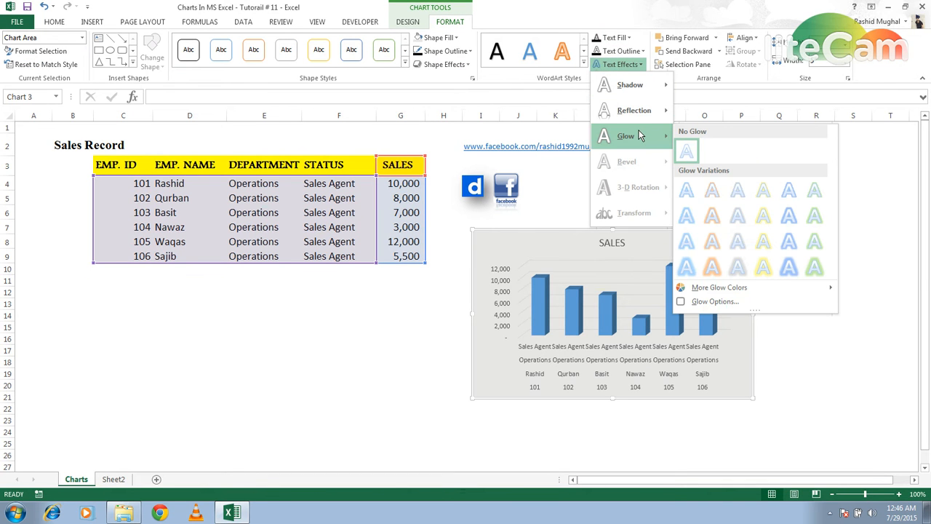
{"action": "left_click", "coordinate": [636, 13]}
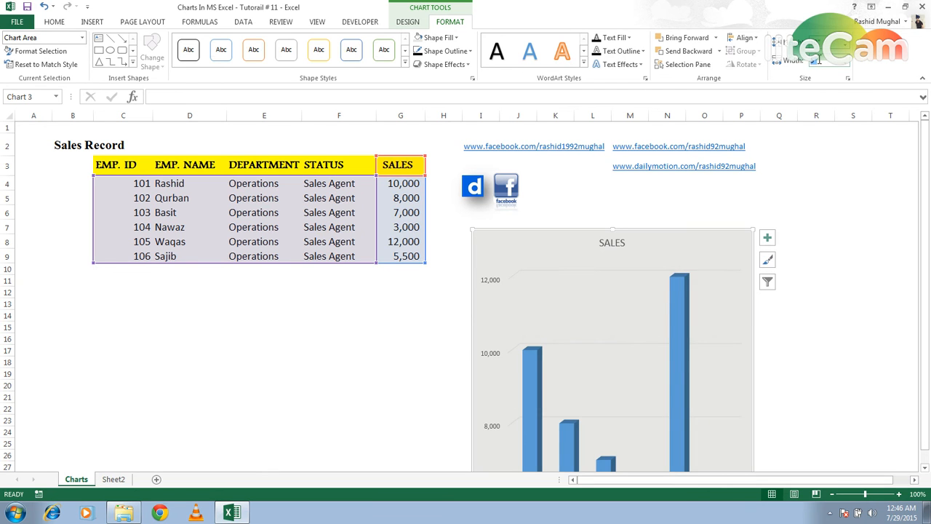
- Try a width of 6 for the chart and restore its original size
{"action": "type", "text": "6"}
{"action": "key", "text": "Return"}
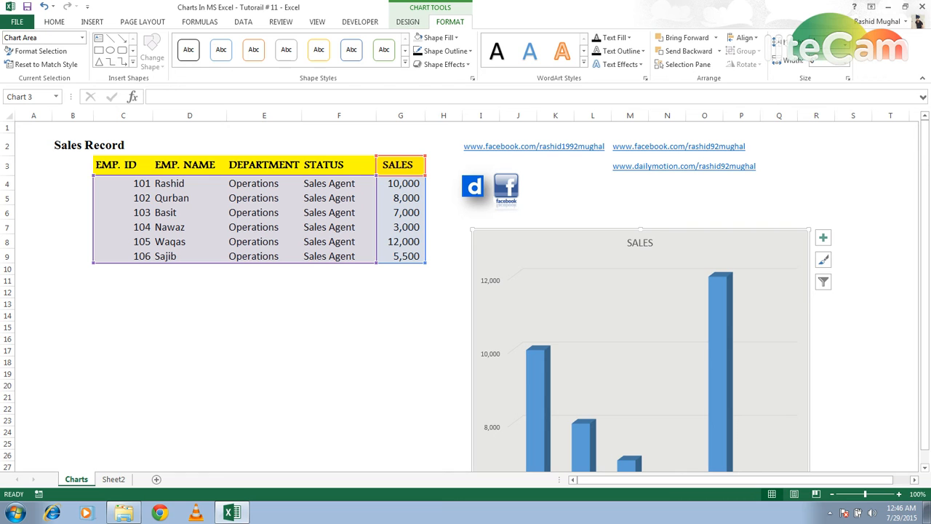
{"action": "left_click", "coordinate": [824, 62]}
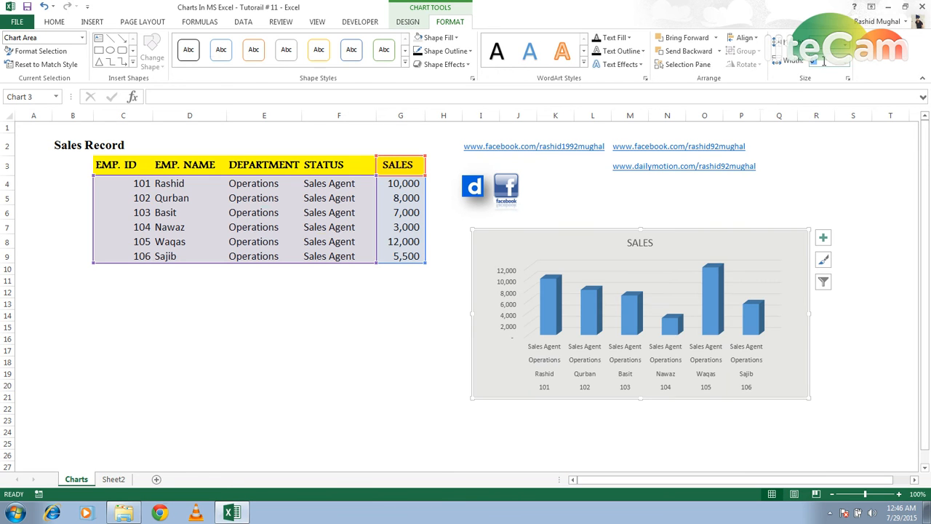
{"action": "left_click", "coordinate": [806, 152]}
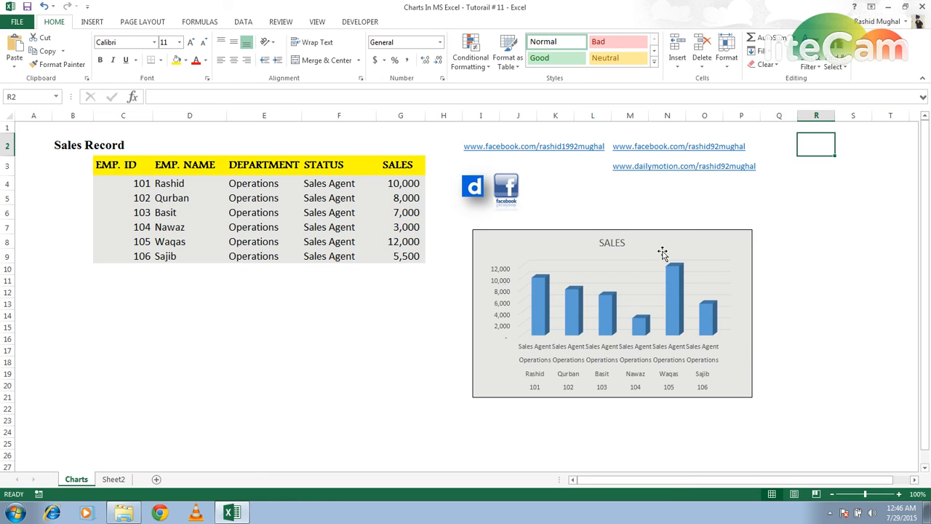
- Set the chart's category names to Column C, the employee IDs, in the chart filters
{"action": "left_click", "coordinate": [646, 238]}
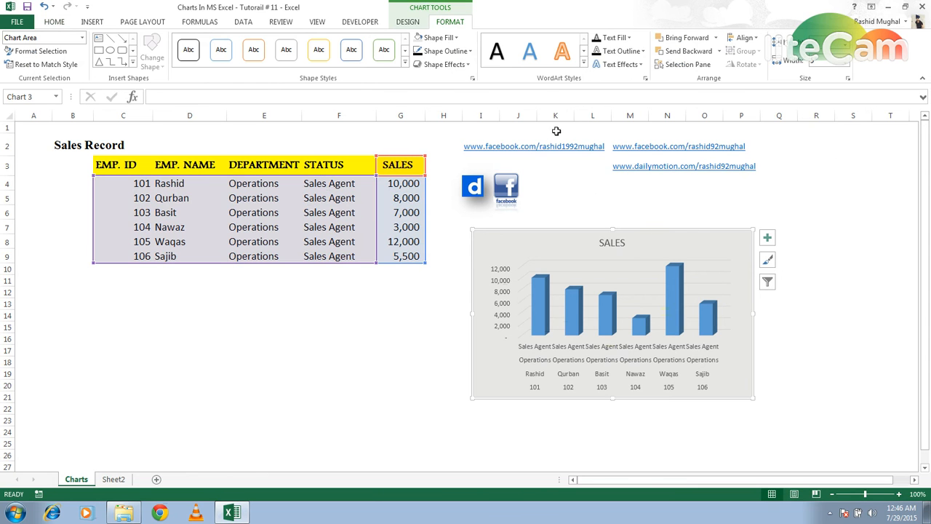
{"action": "left_click", "coordinate": [436, 10]}
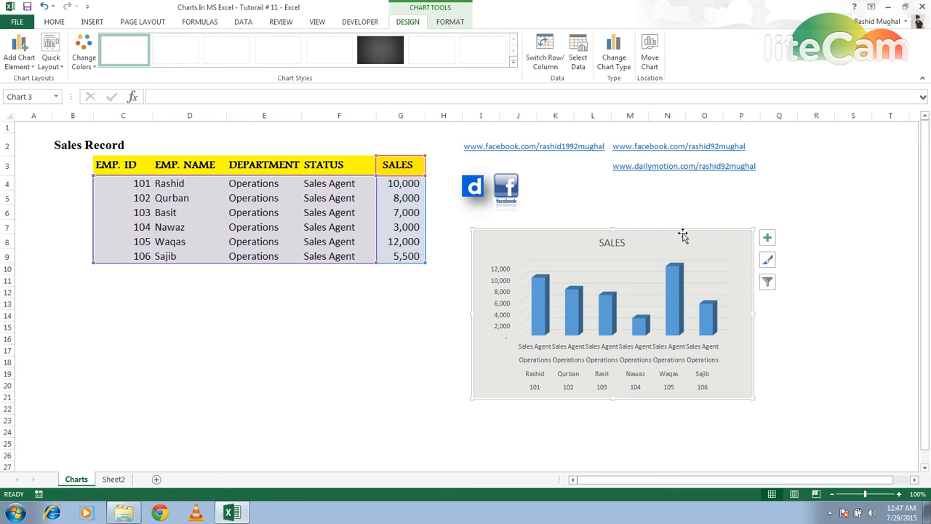
{"action": "left_click", "coordinate": [768, 283]}
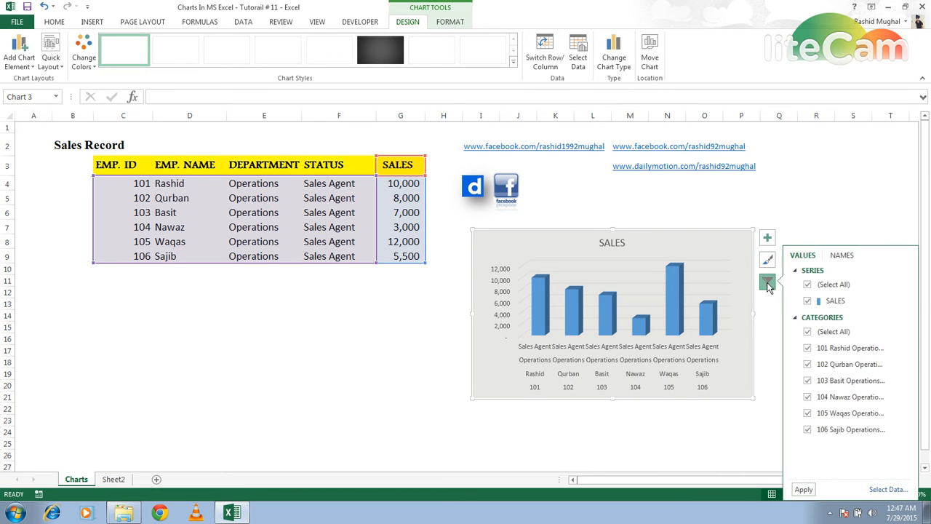
{"action": "left_click", "coordinate": [841, 255]}
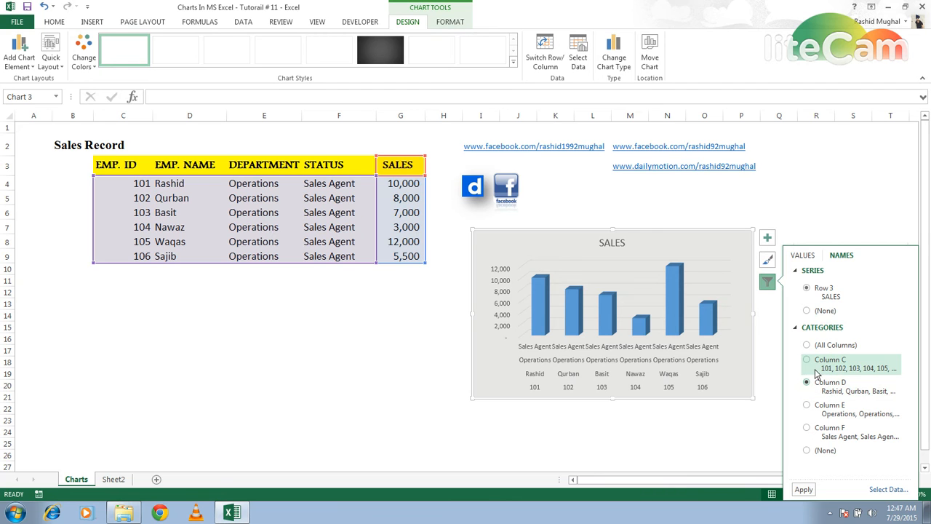
{"action": "left_click", "coordinate": [804, 489]}
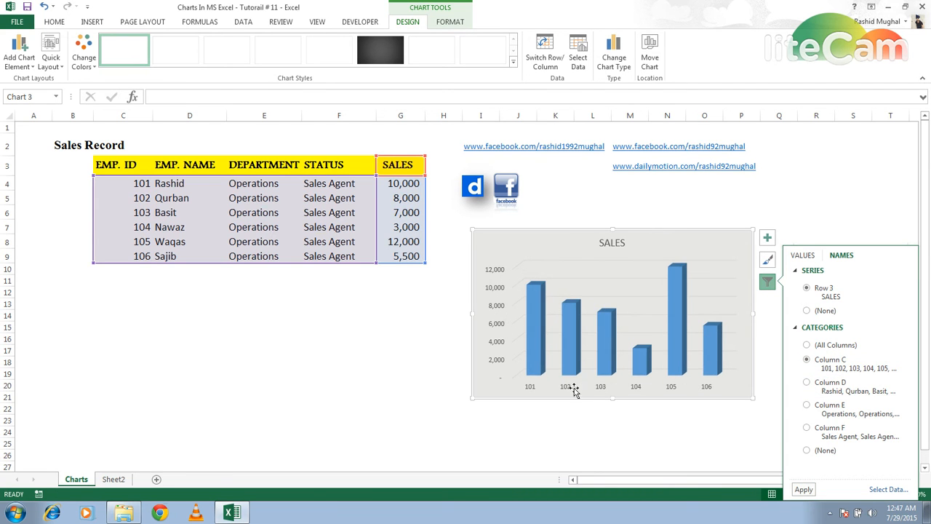
- Filter the chart's categories so that only 104 is plotted
{"action": "left_click", "coordinate": [806, 257]}
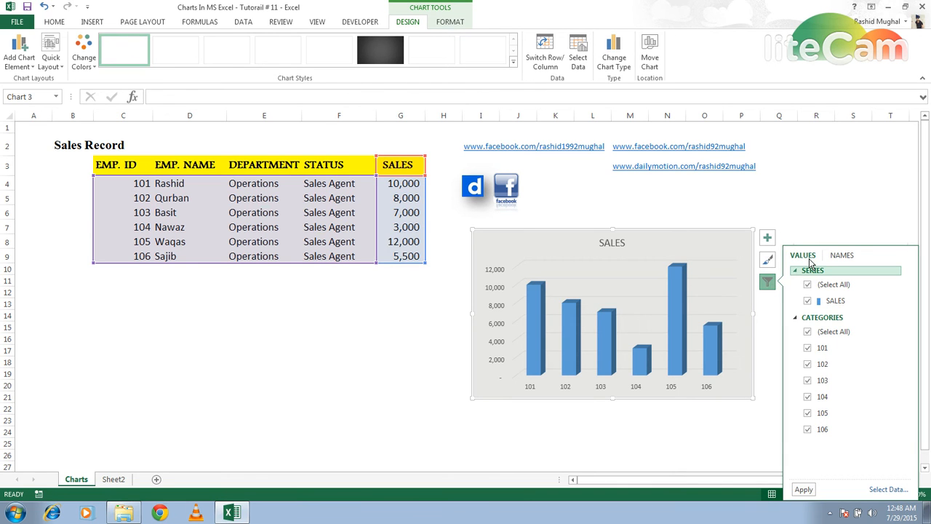
{"action": "left_click", "coordinate": [807, 332]}
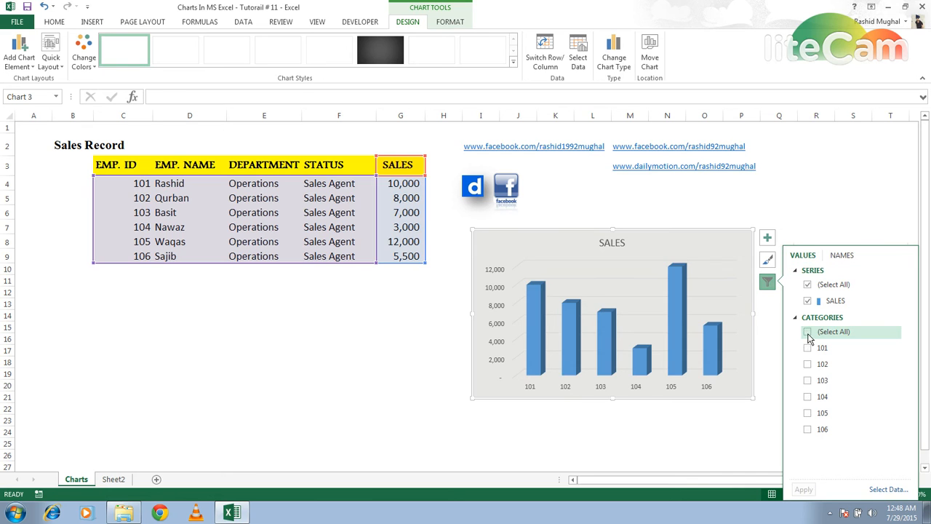
{"action": "left_click", "coordinate": [808, 396]}
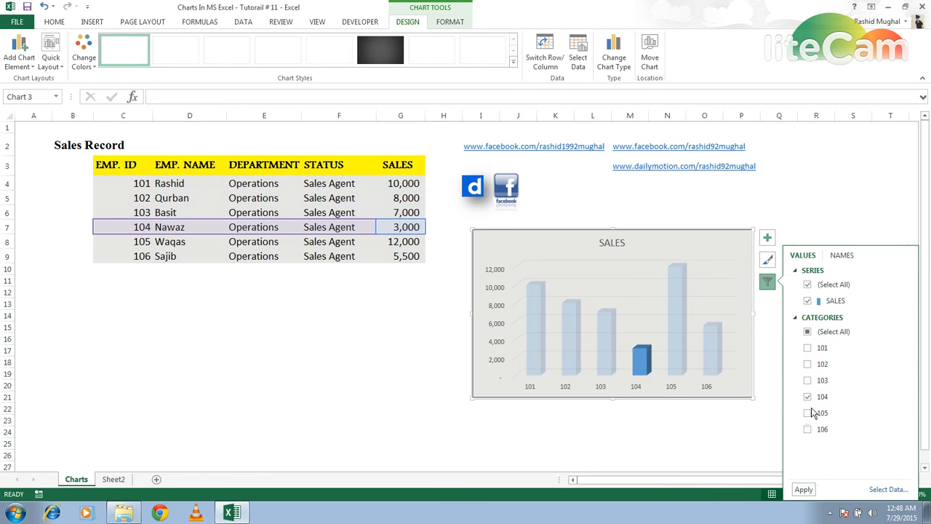
{"action": "left_click", "coordinate": [803, 488]}
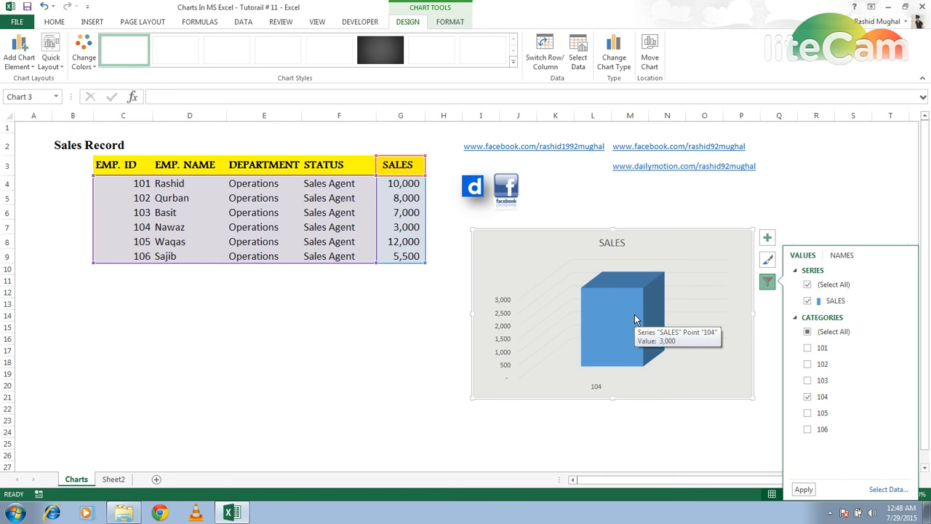
- Reselect all categories in the chart filter and apply it
{"action": "left_click", "coordinate": [809, 332]}
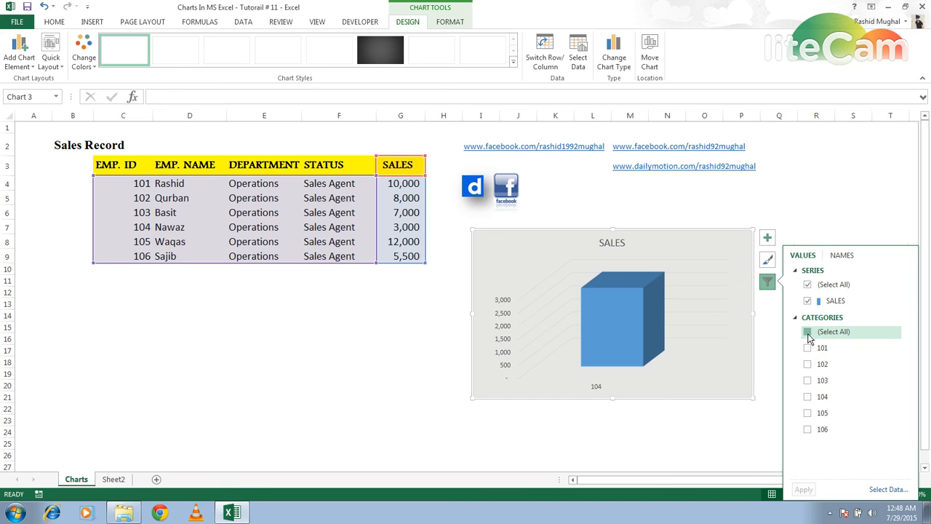
{"action": "left_click", "coordinate": [808, 333]}
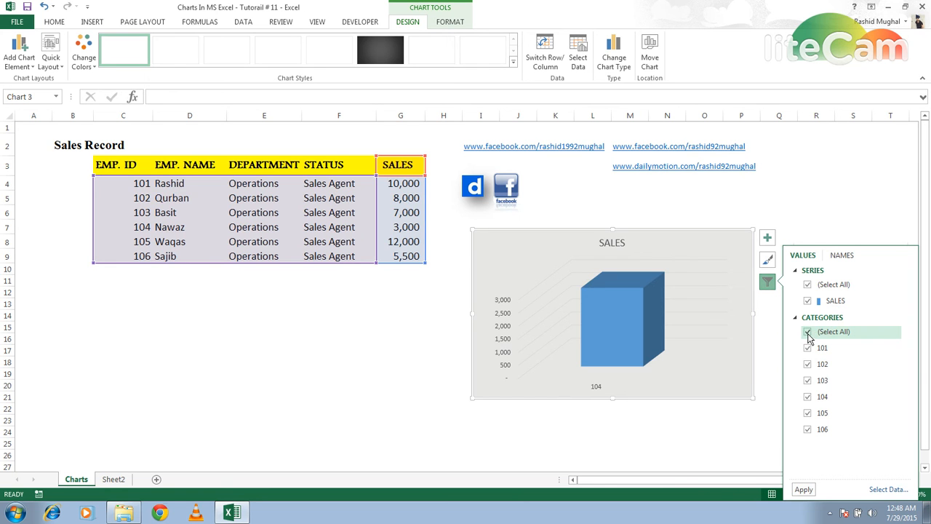
{"action": "left_click", "coordinate": [802, 489]}
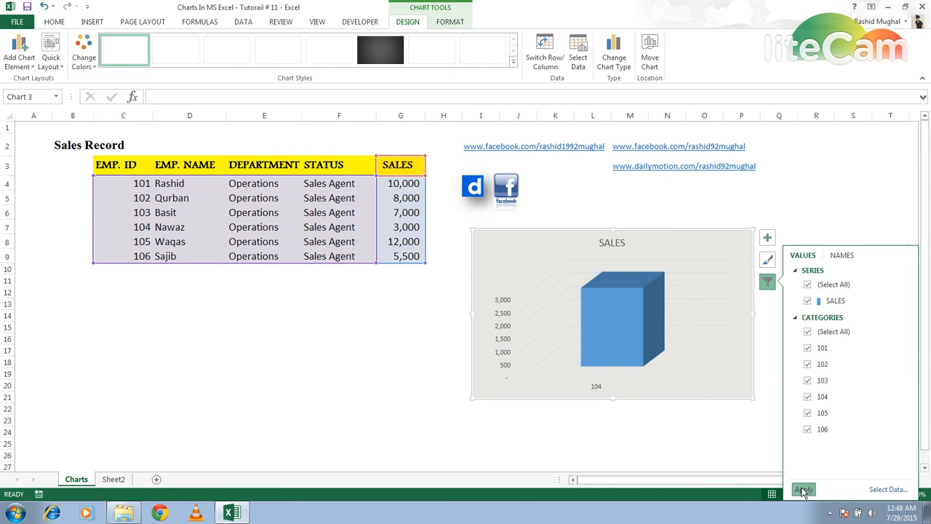
- Apply the dark Style 6 chart style to the sales chart
{"action": "left_click", "coordinate": [770, 260]}
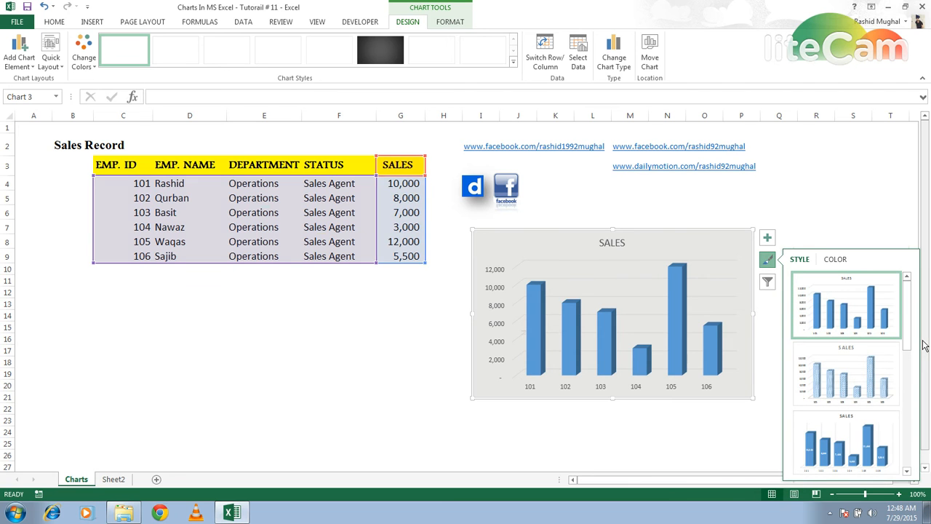
{"action": "left_click_drag", "start_coordinate": [910, 331], "coordinate": [905, 416]}
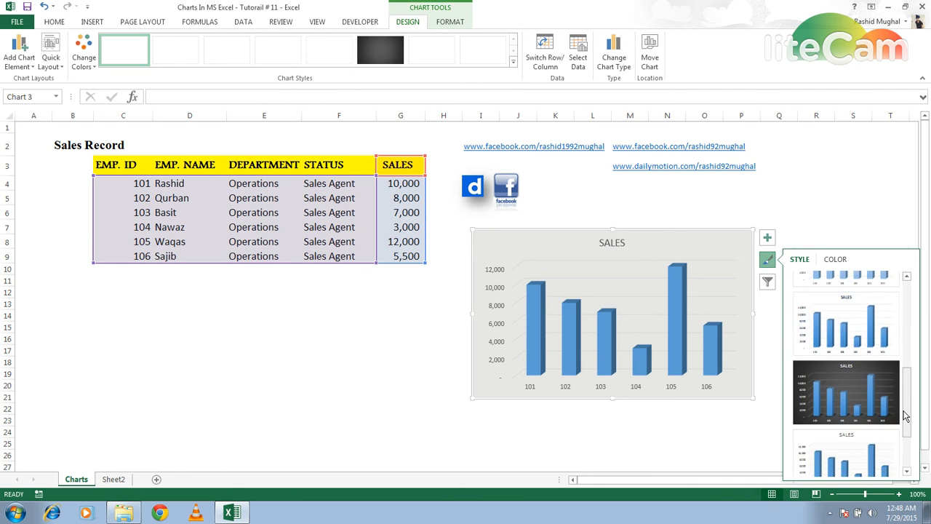
{"action": "left_click", "coordinate": [843, 372]}
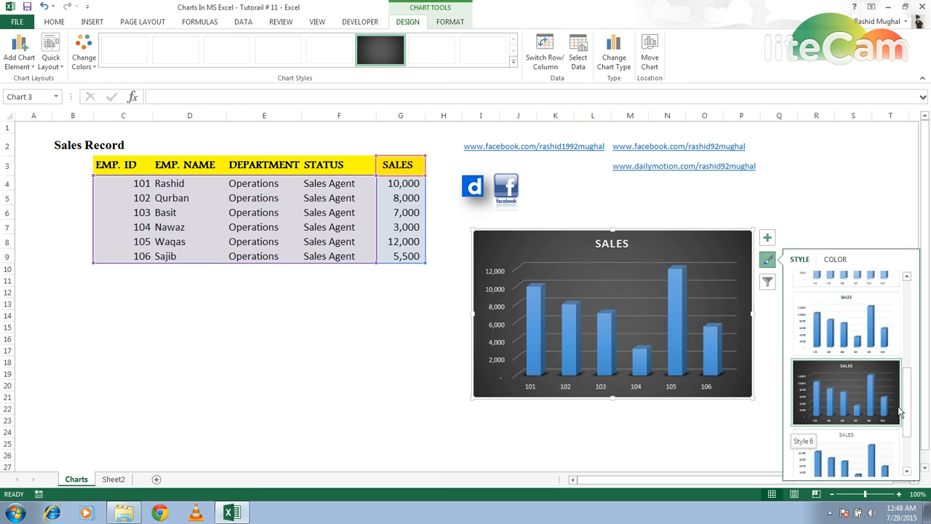
- Change the chart's color scheme to the monochromatic gold palette
{"action": "left_click_drag", "start_coordinate": [907, 409], "coordinate": [910, 302]}
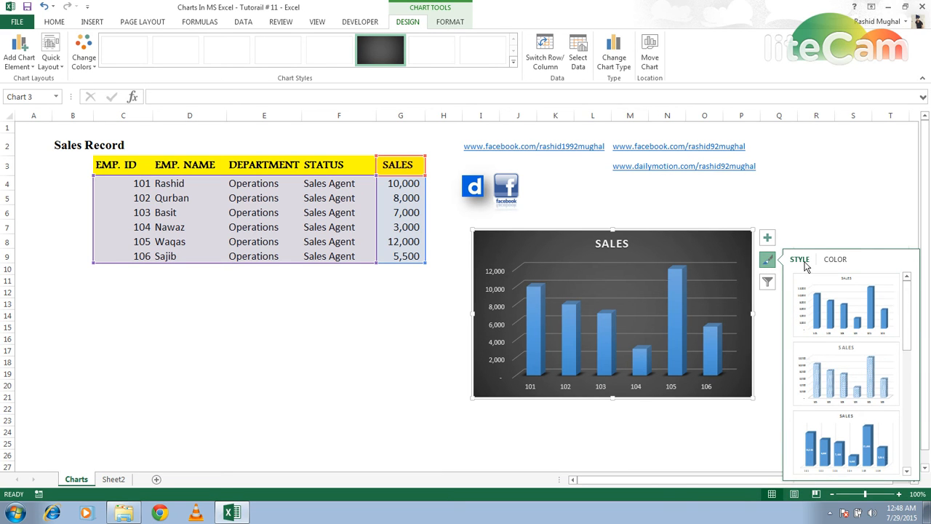
{"action": "left_click", "coordinate": [837, 260]}
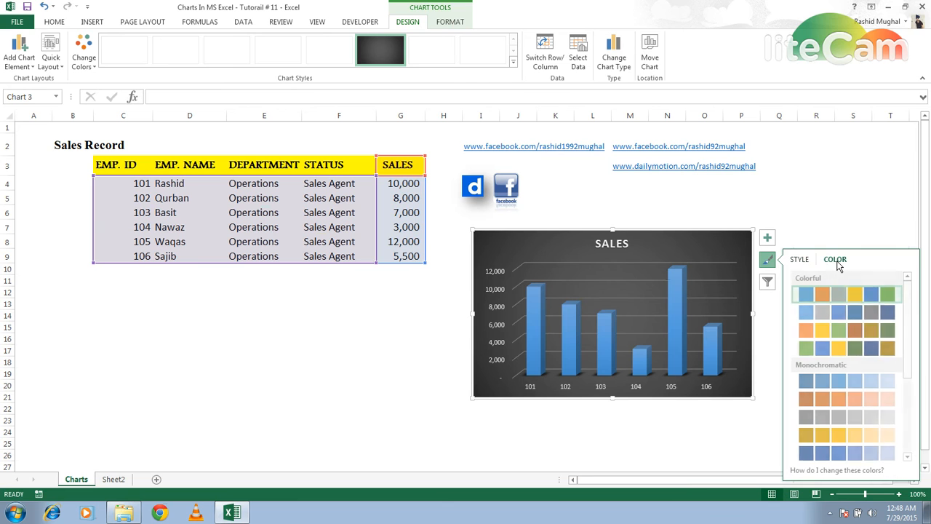
{"action": "left_click", "coordinate": [884, 435]}
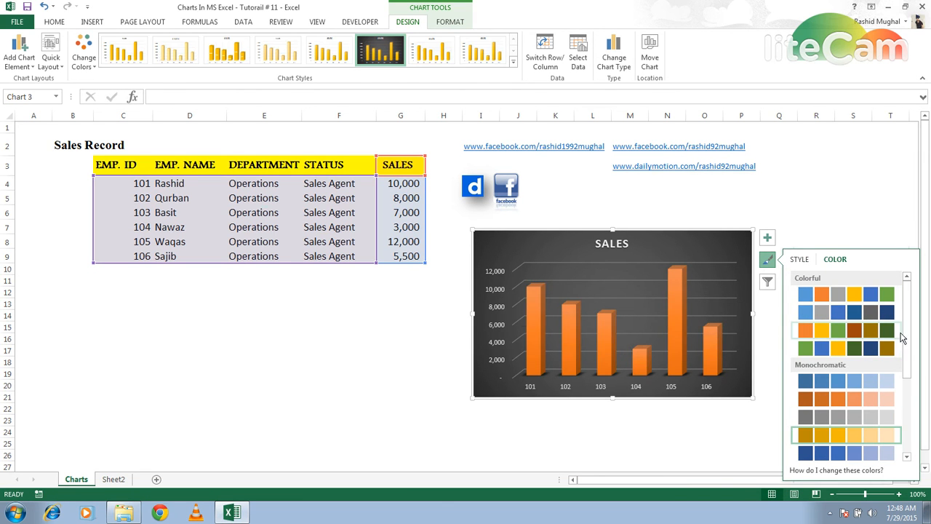
- Hide the chart's axes and show them again through the chart elements
{"action": "left_click", "coordinate": [768, 239]}
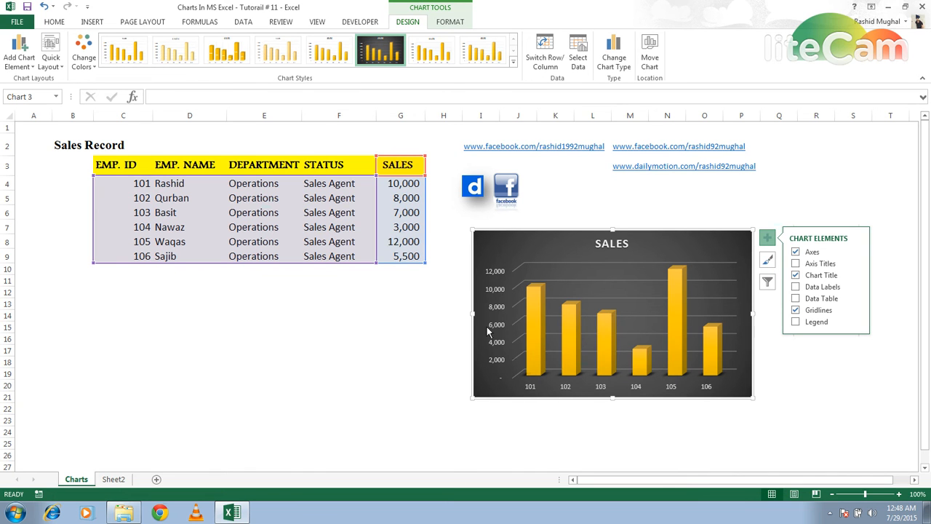
{"action": "left_click", "coordinate": [796, 252]}
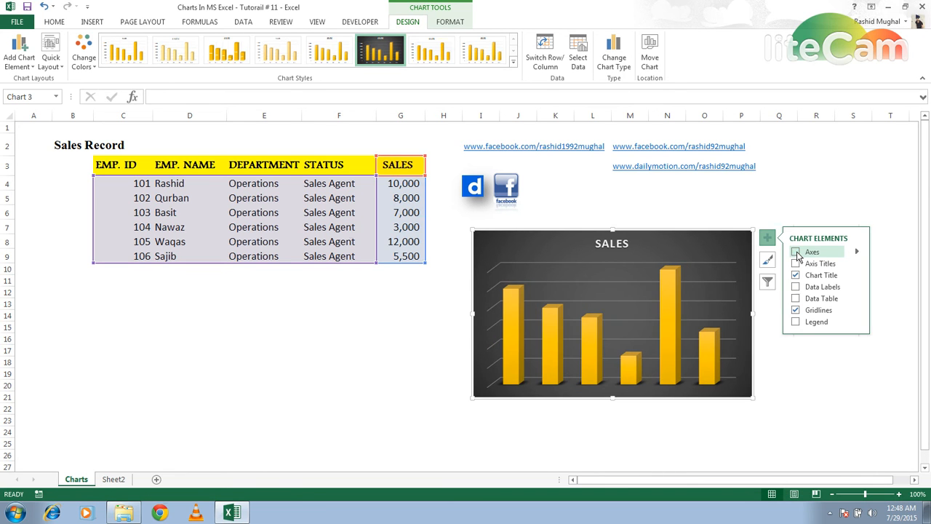
{"action": "left_click", "coordinate": [796, 252]}
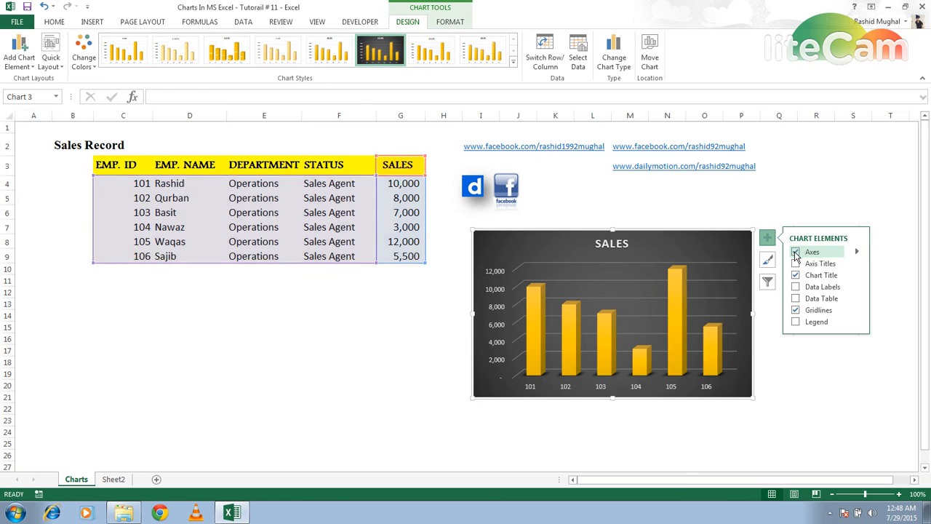
- Add axis titles and remove them again, and switch the chart title off and back on
{"action": "left_click", "coordinate": [803, 265]}
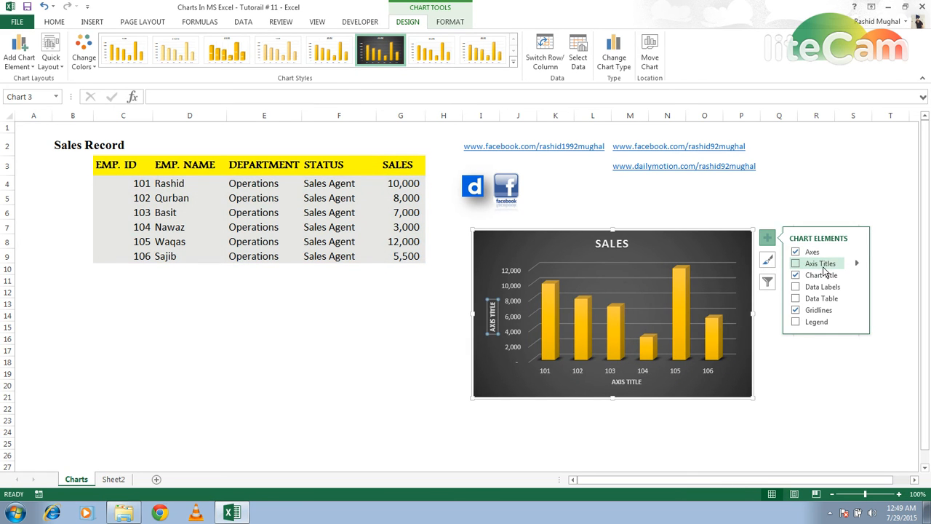
{"action": "left_click", "coordinate": [798, 266]}
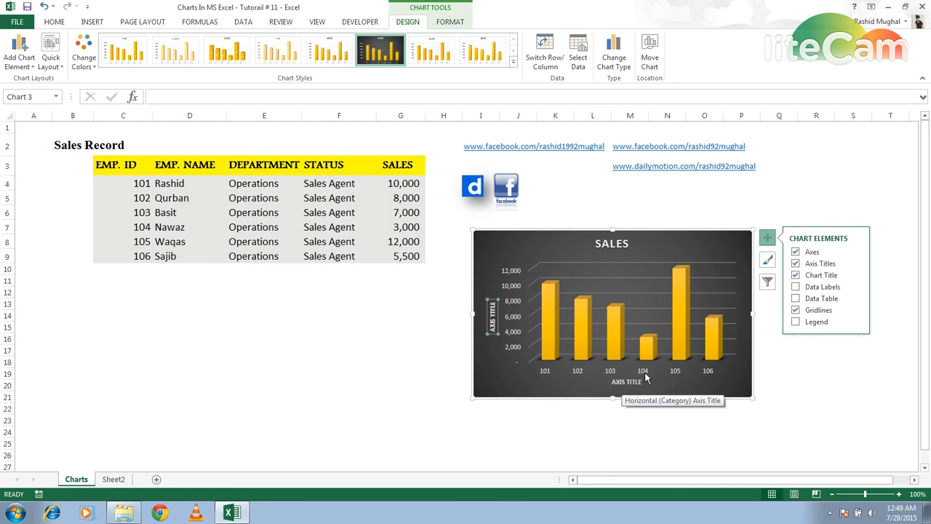
{"action": "left_click", "coordinate": [795, 264]}
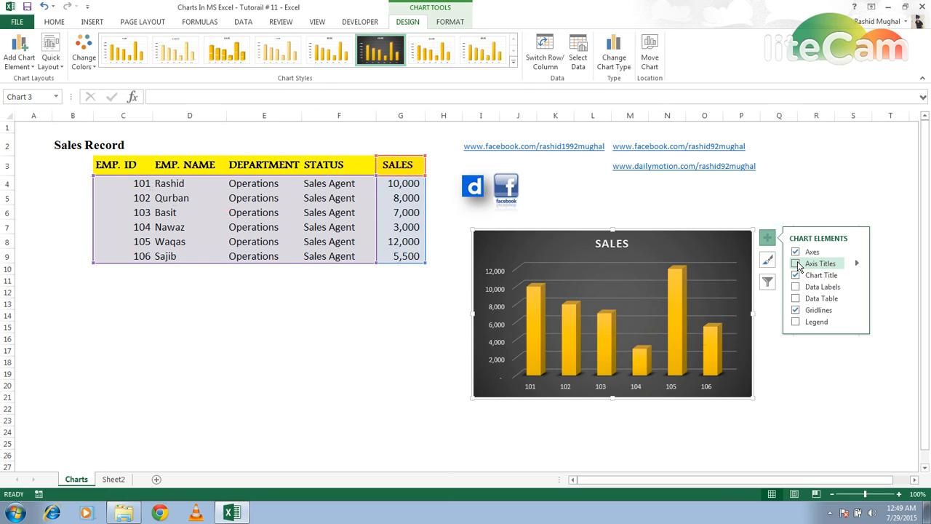
{"action": "left_click", "coordinate": [796, 276]}
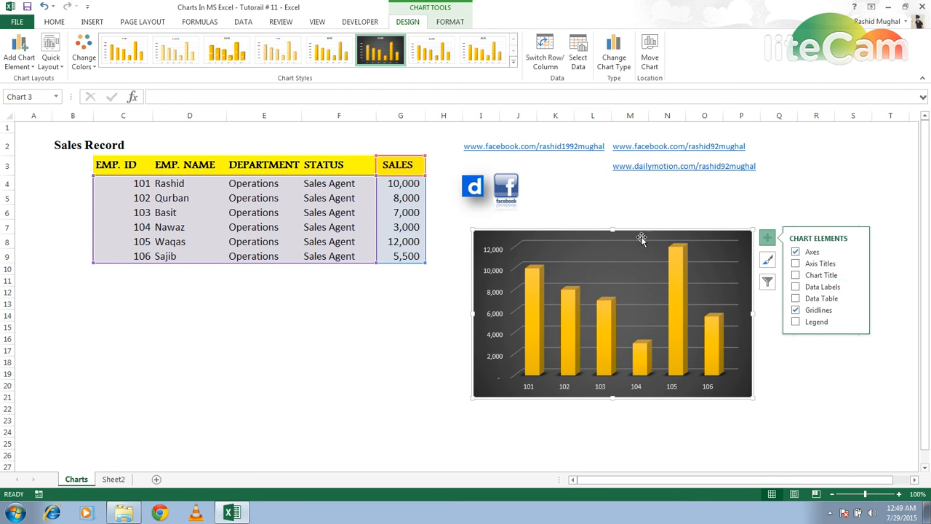
{"action": "left_click", "coordinate": [796, 276]}
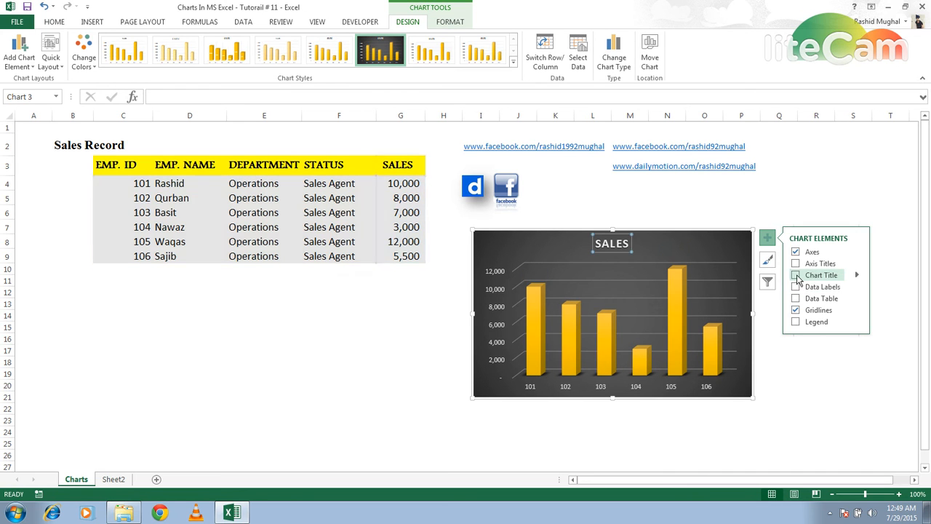
- Change the chart title text to "Sales Info"
{"action": "left_click", "coordinate": [628, 245]}
{"action": "key", "text": "BackSpace"}
{"action": "key", "text": "BackSpace"}
{"action": "key", "text": "BackSpace"}
{"action": "key", "text": "BackSpace"}
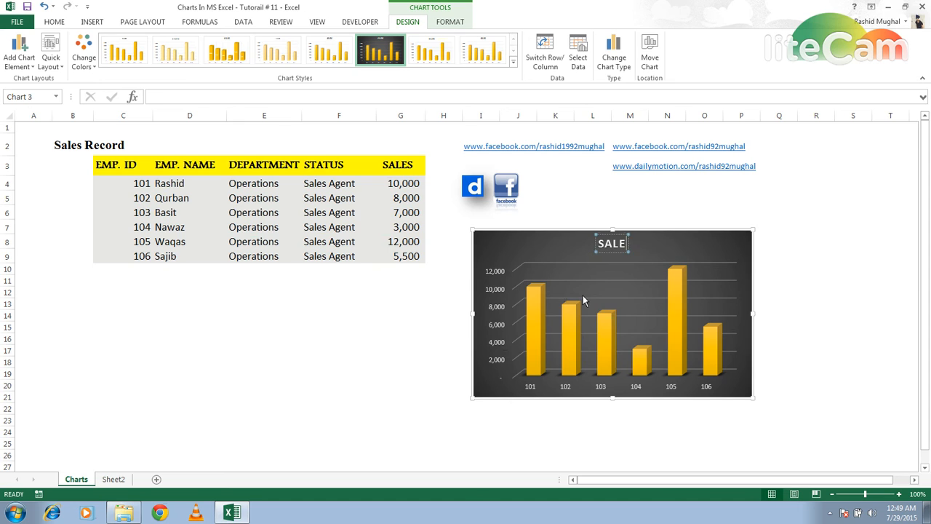
{"action": "type", "text": "ales Ino"}
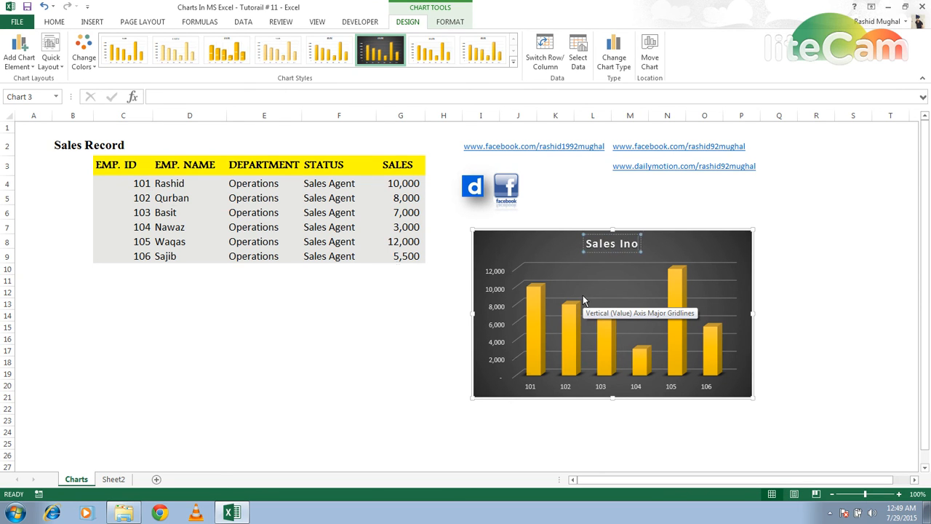
{"action": "key", "text": "BackSpace"}
{"action": "type", "text": "fo"}
{"action": "left_click", "coordinate": [679, 245]}
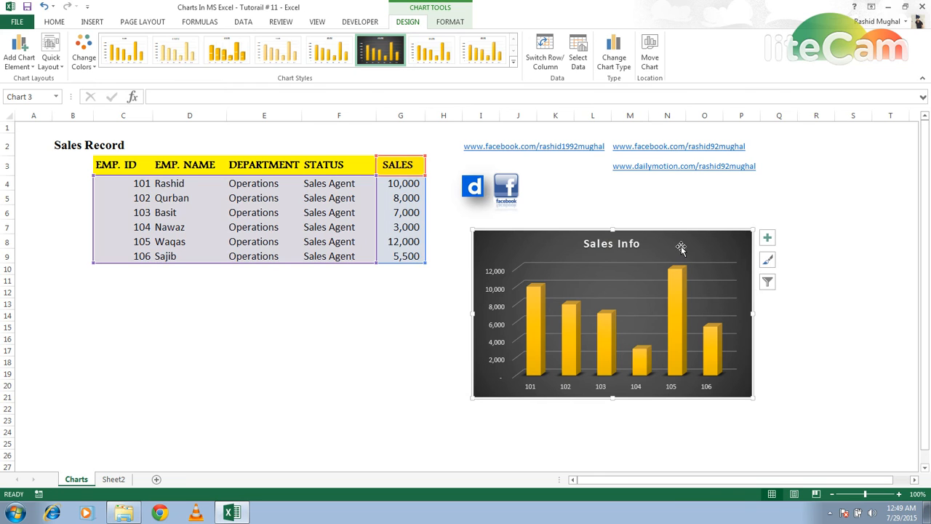
- Add data labels to the chart, and switch its data table on and back off
{"action": "left_click", "coordinate": [767, 239]}
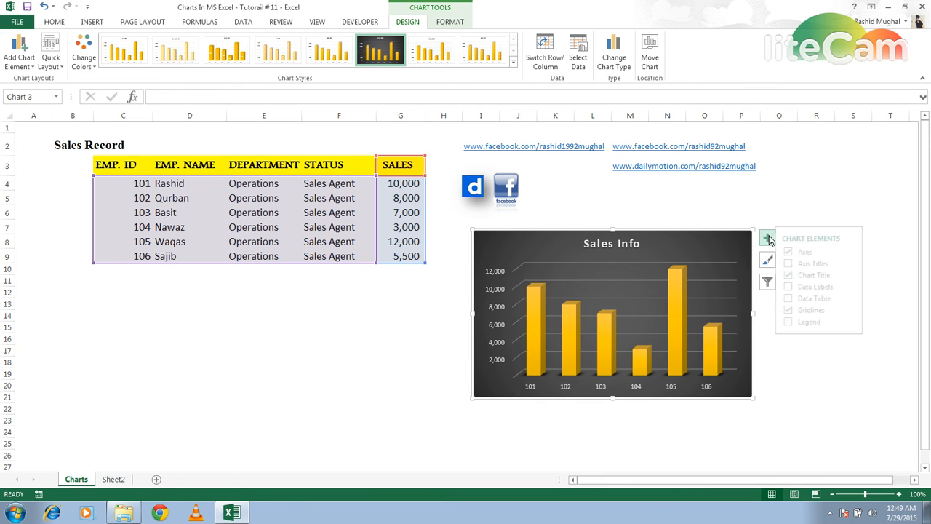
{"action": "left_click", "coordinate": [796, 287]}
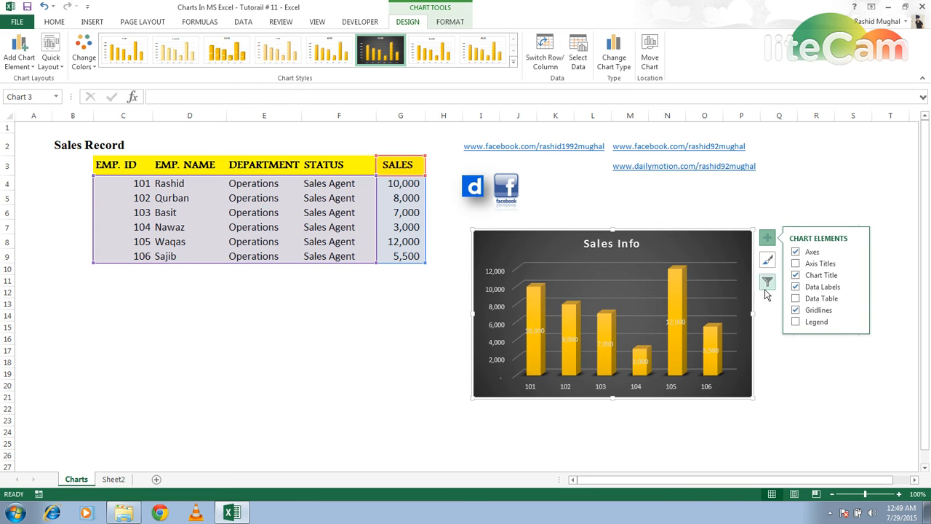
{"action": "left_click", "coordinate": [797, 301]}
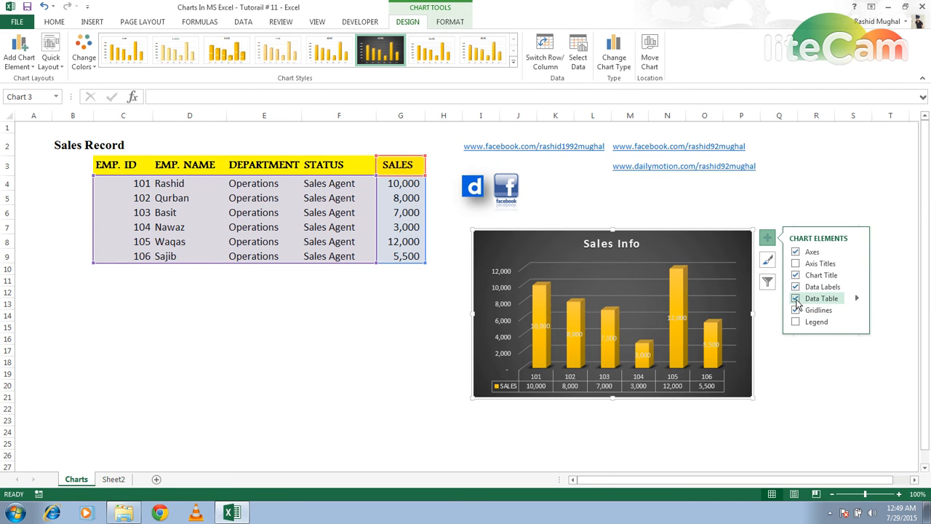
{"action": "left_click", "coordinate": [797, 299]}
- Hide the chart's gridlines and show its legend
{"action": "left_click", "coordinate": [797, 314]}
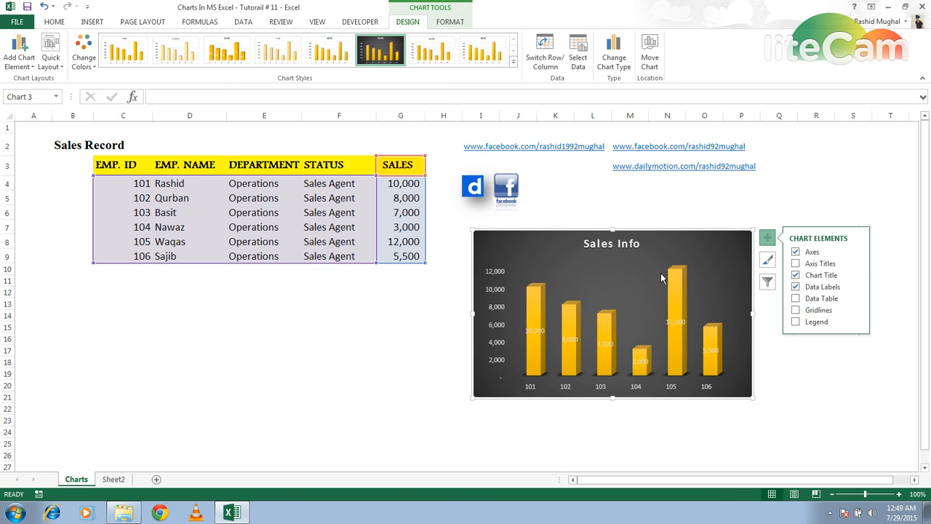
{"action": "left_click", "coordinate": [796, 322]}
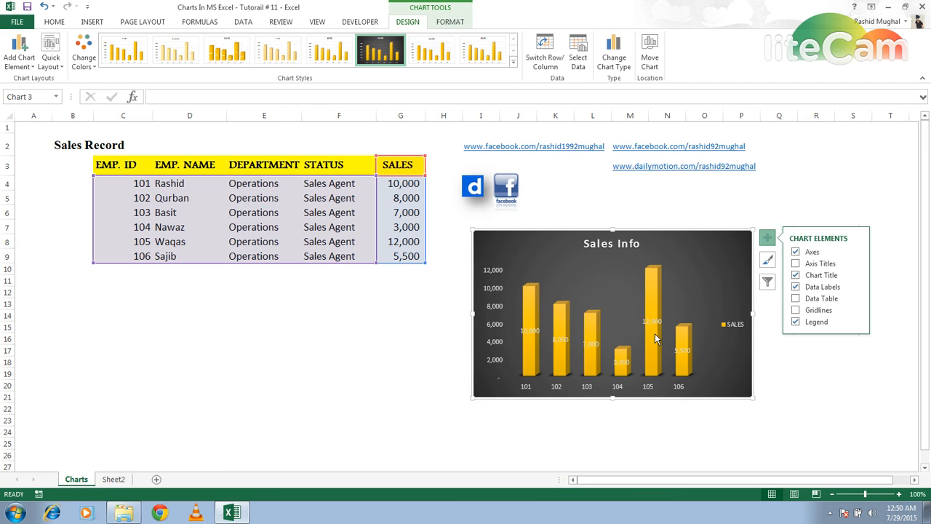
{"action": "mouse_move", "coordinate": [655, 336]}
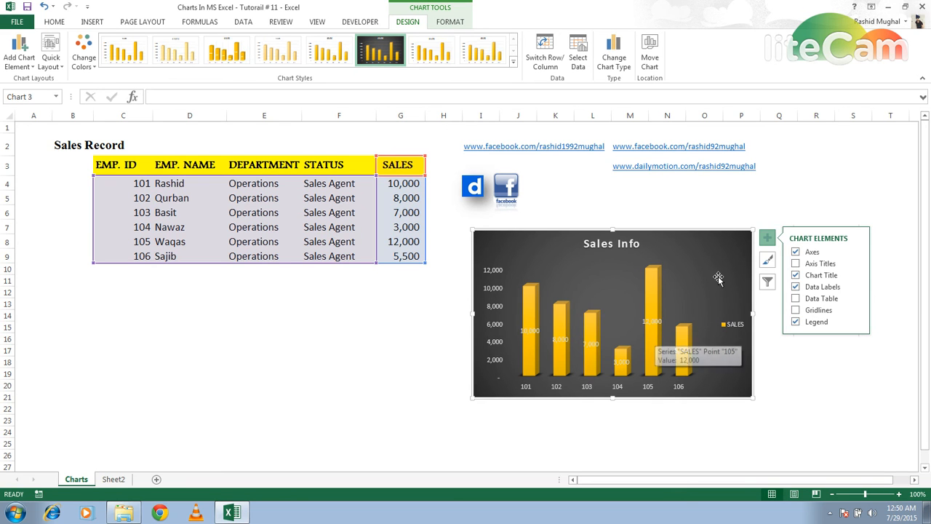
{"action": "left_click", "coordinate": [767, 238]}
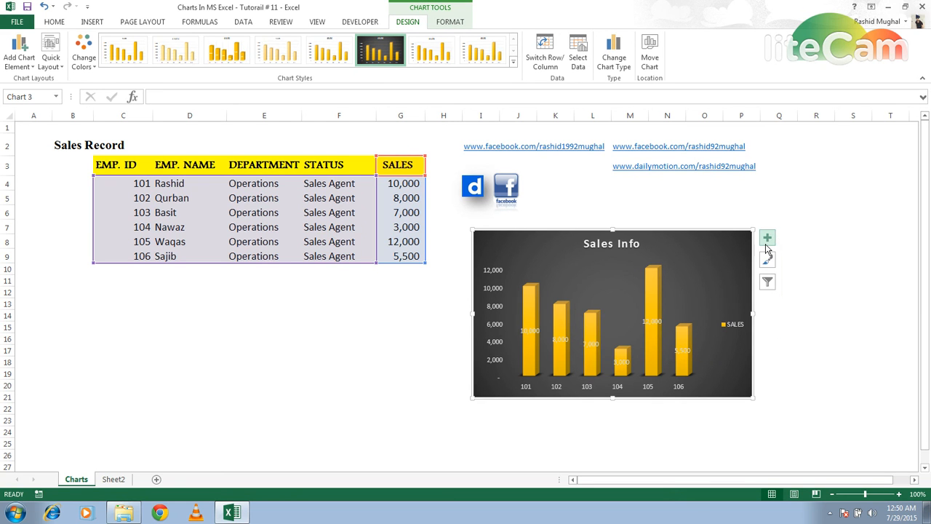
{"action": "left_click", "coordinate": [766, 238]}
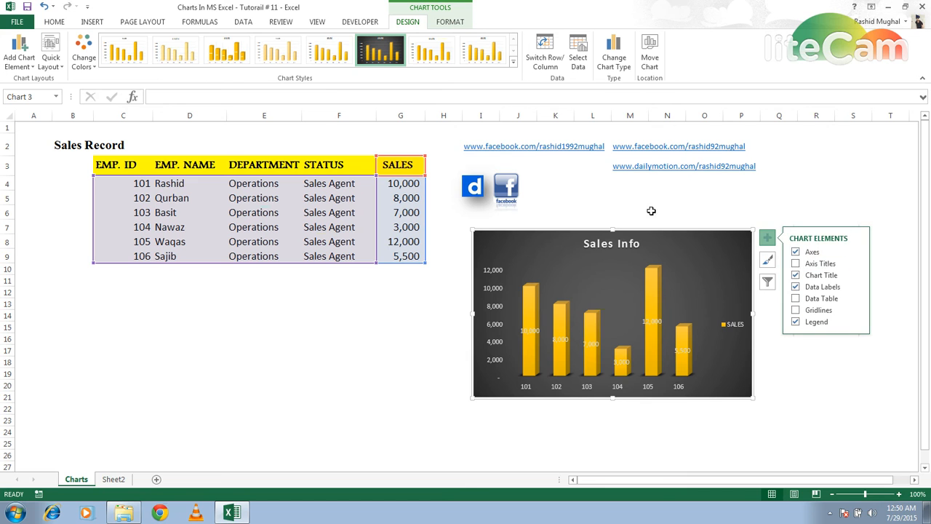
{"action": "left_click", "coordinate": [34, 67]}
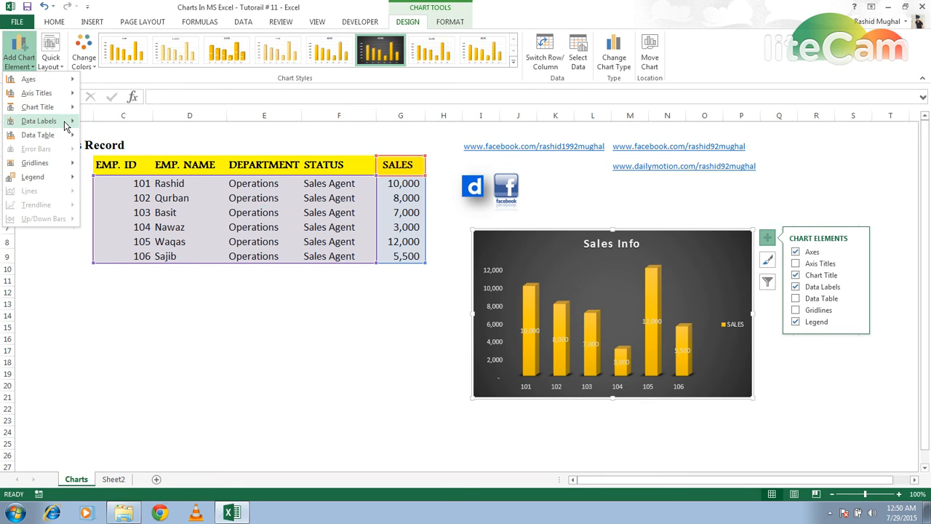
{"action": "left_click", "coordinate": [62, 65]}
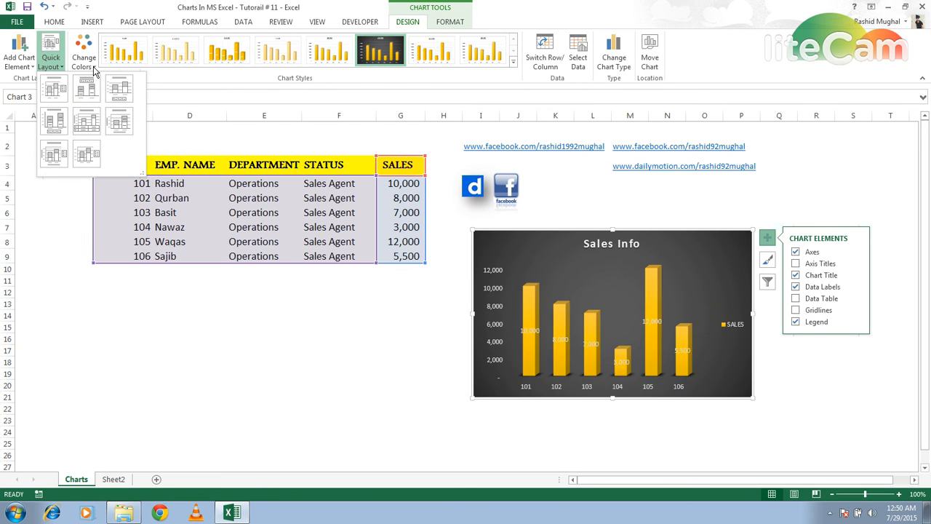
{"action": "left_click", "coordinate": [54, 88]}
{"action": "left_click", "coordinate": [84, 58]}
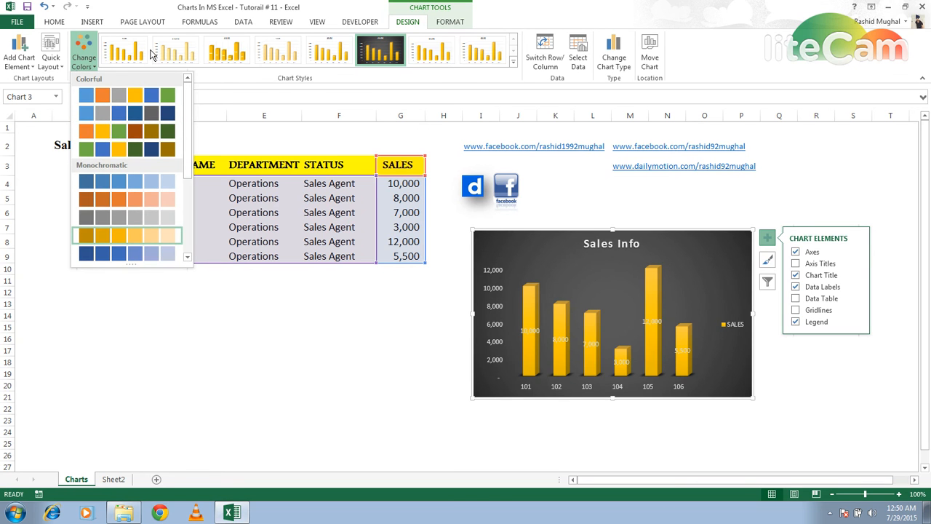
- Apply the light Style 1 chart style to the sales chart and deselect the chart
{"action": "left_click", "coordinate": [128, 48]}
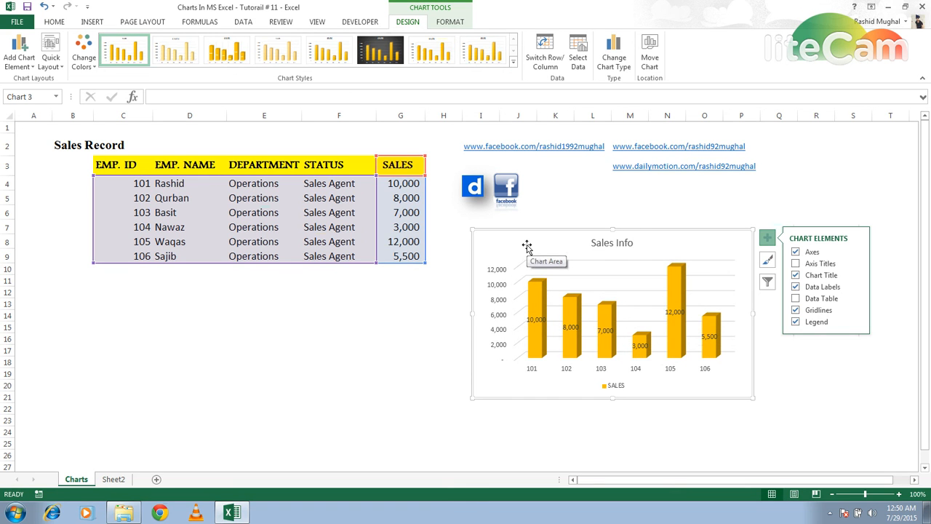
{"action": "left_click", "coordinate": [553, 199]}
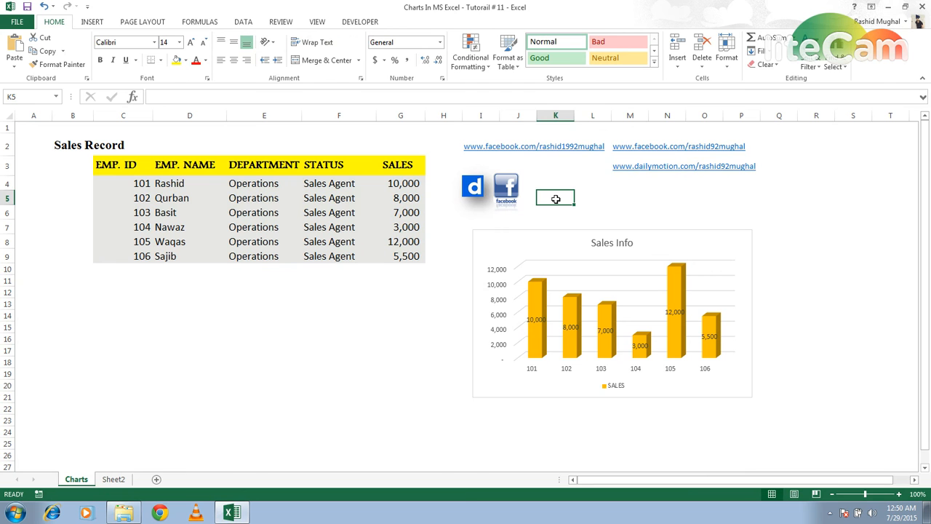
- Move the Sales Info chart to Sheet2 as an embedded object
{"action": "right_click", "coordinate": [533, 243]}
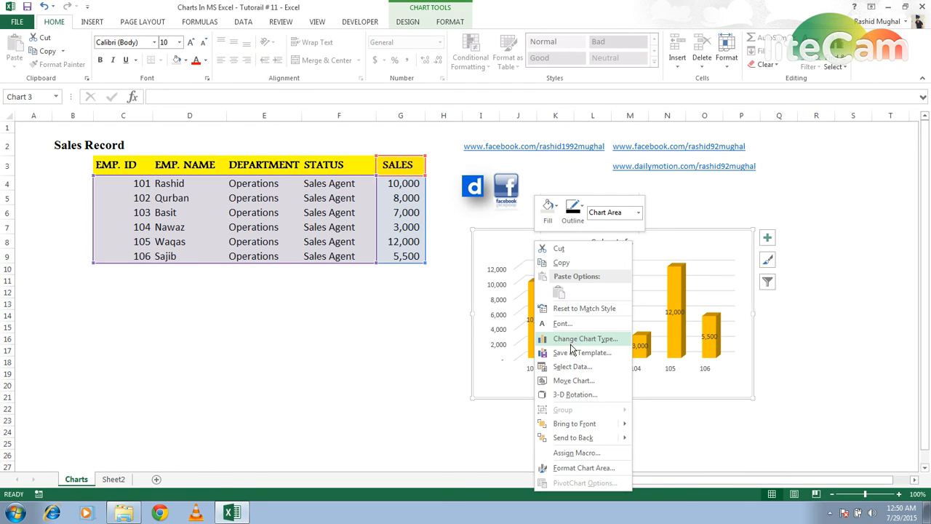
{"action": "left_click", "coordinate": [568, 382]}
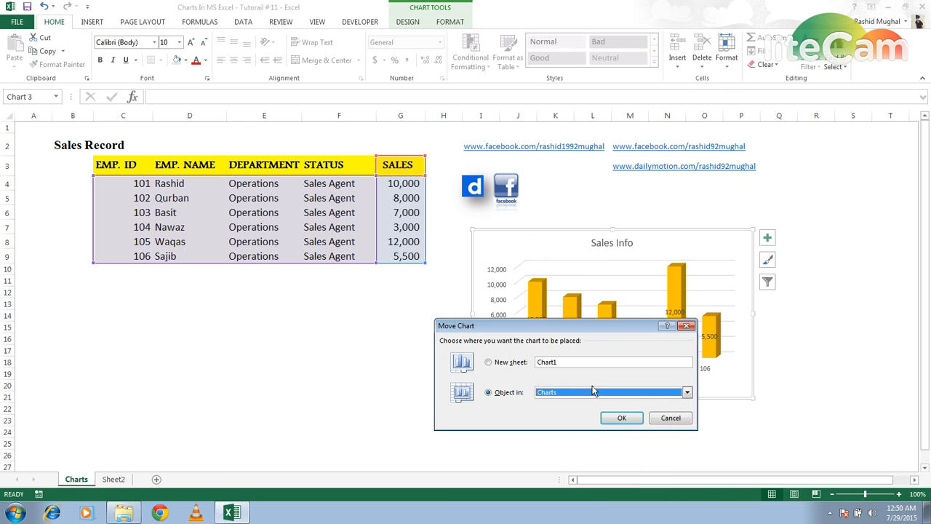
{"action": "left_click", "coordinate": [593, 392]}
{"action": "left_click", "coordinate": [576, 410]}
{"action": "left_click", "coordinate": [612, 417]}
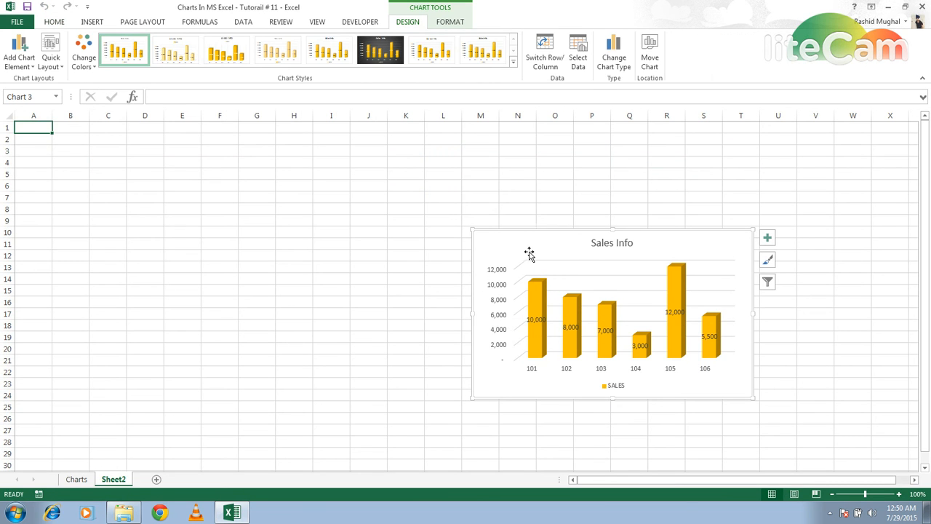
- Move the Sales Info chart from Sheet2 back to the Charts sheet as an embedded object
{"action": "right_click", "coordinate": [529, 238]}
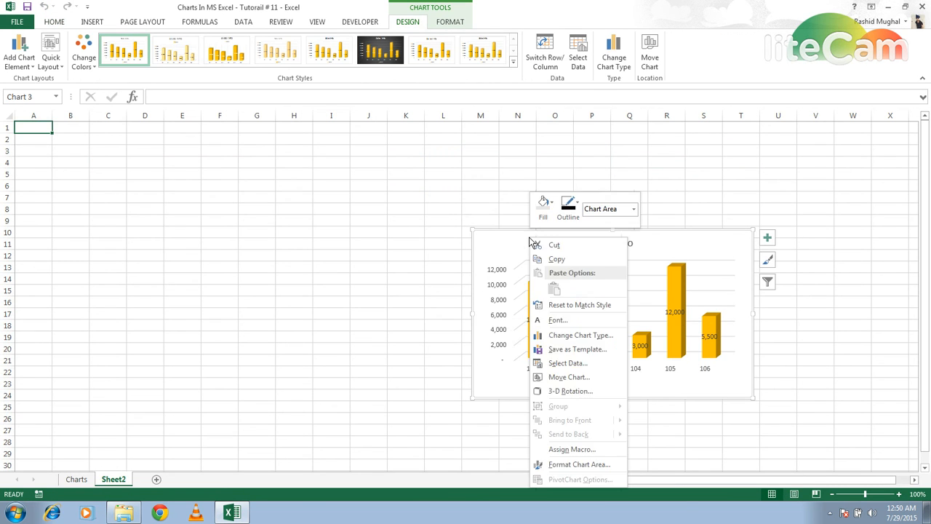
{"action": "left_click", "coordinate": [564, 377]}
{"action": "left_click", "coordinate": [573, 393]}
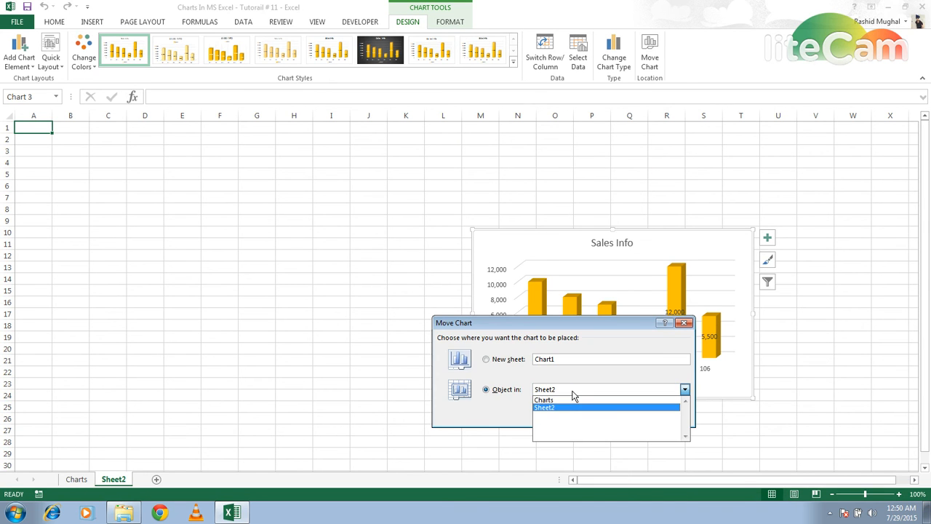
{"action": "left_click", "coordinate": [582, 407]}
{"action": "left_click", "coordinate": [618, 415]}
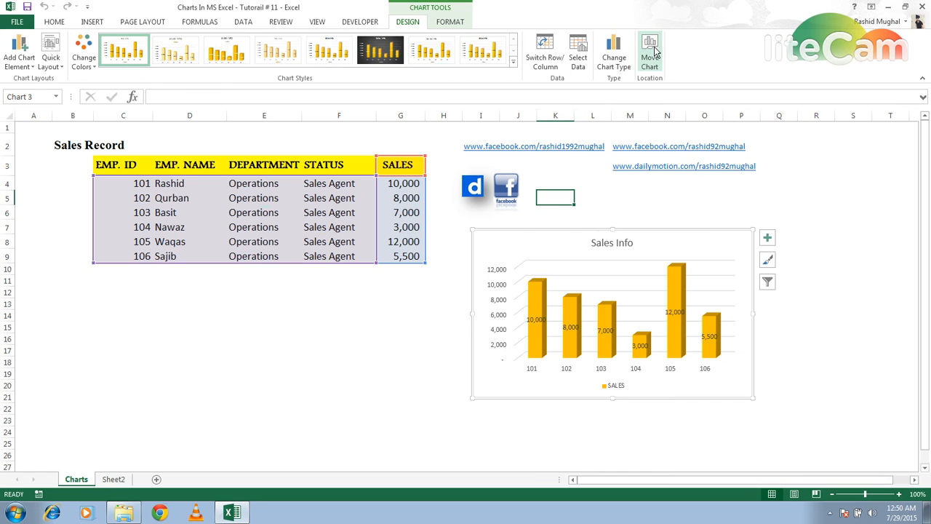
- Change the Sales Info chart's type to the basic Line chart
{"action": "right_click", "coordinate": [551, 248]}
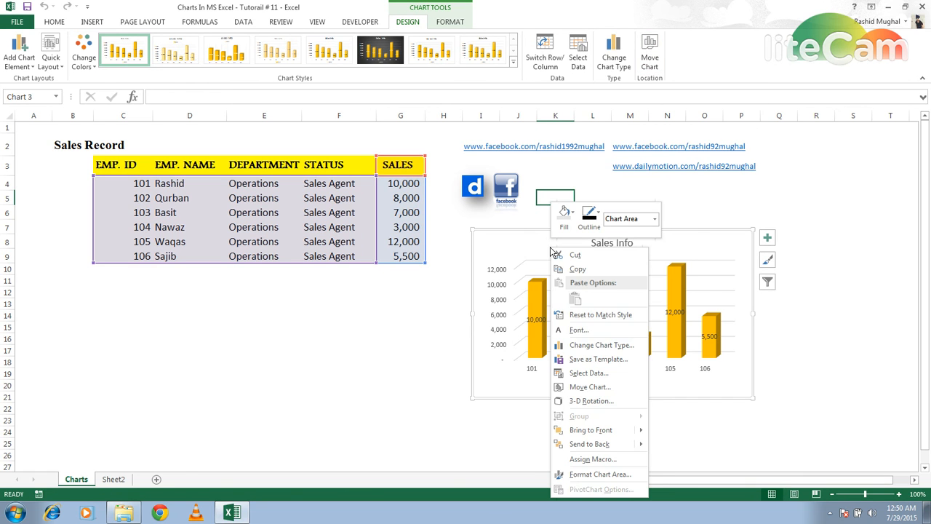
{"action": "left_click", "coordinate": [580, 348]}
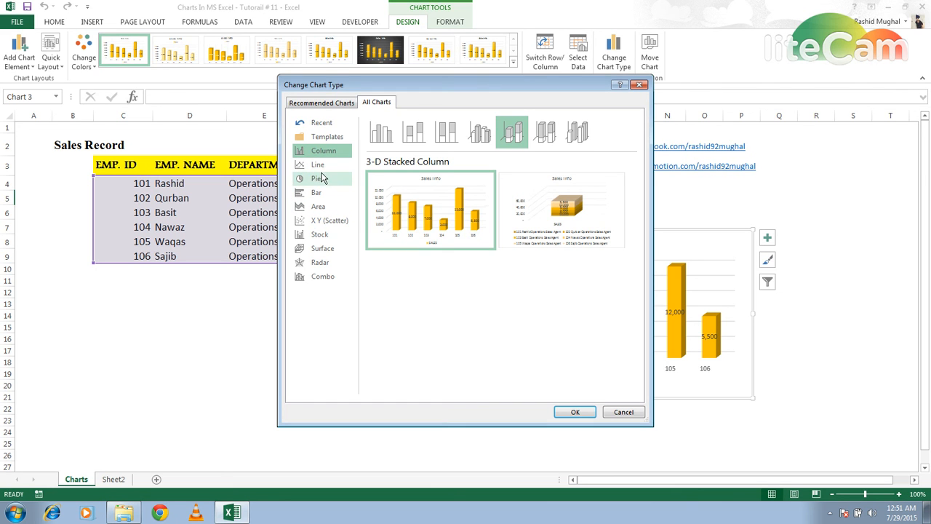
{"action": "left_click", "coordinate": [318, 165]}
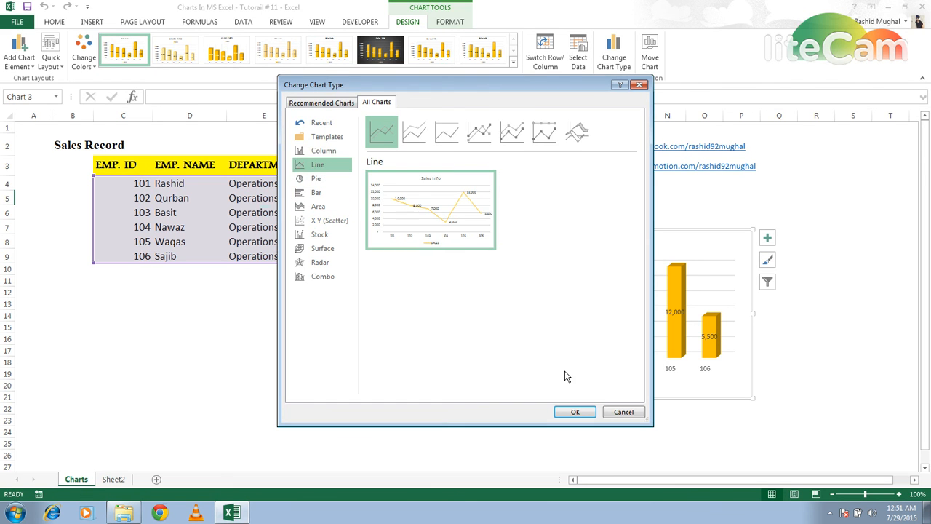
{"action": "left_click", "coordinate": [580, 415]}
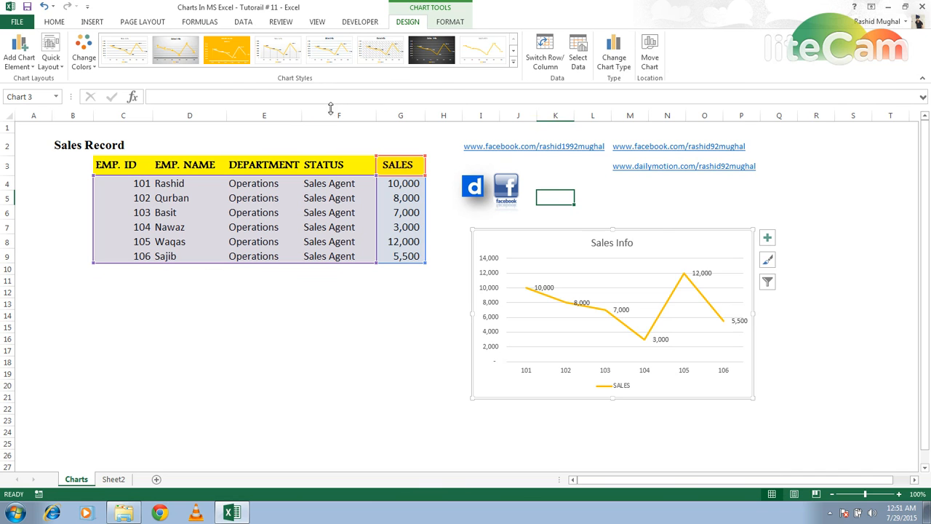
- Apply the dark chart style with the dark grey background to the line chart
{"action": "left_click", "coordinate": [430, 56]}
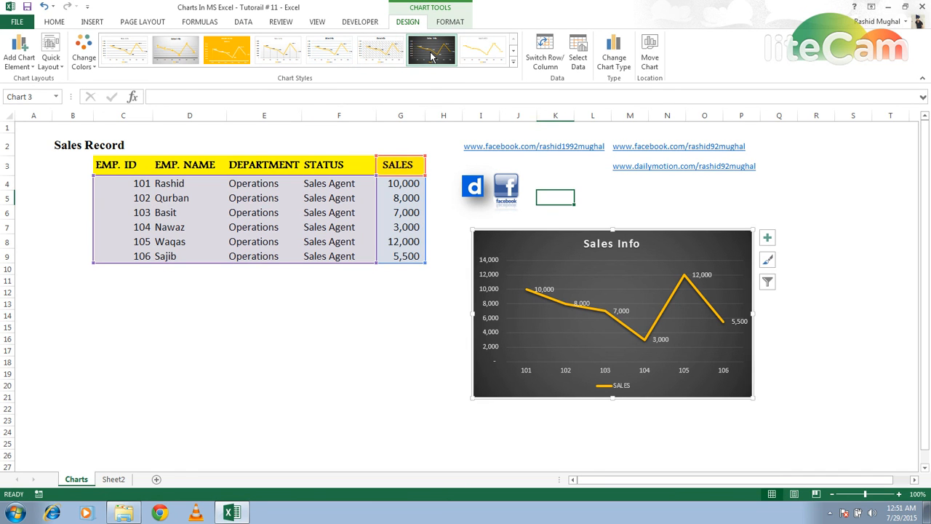
{"action": "left_click", "coordinate": [393, 362]}
{"action": "left_click", "coordinate": [529, 260]}
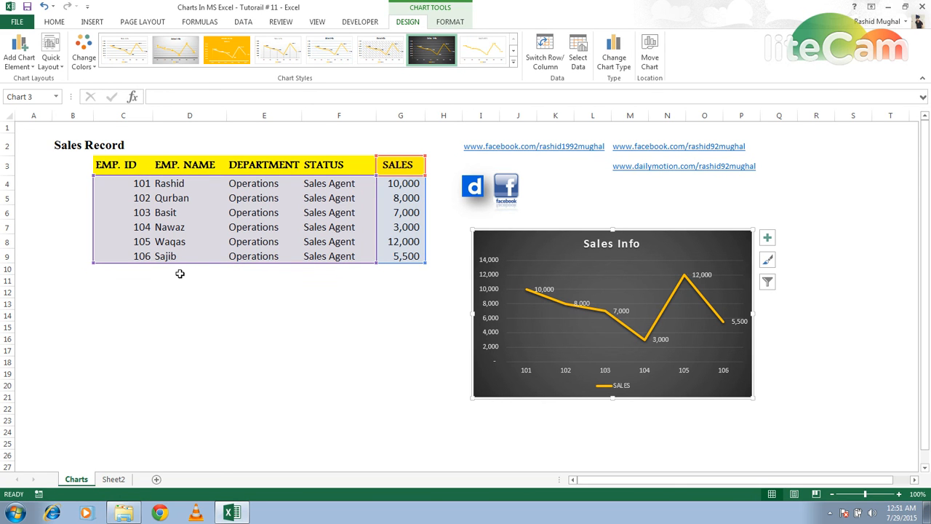
- Extend the chart's source data range to C3:G11 on the Charts sheet, including two blank rows below the table
{"action": "right_click", "coordinate": [521, 246]}
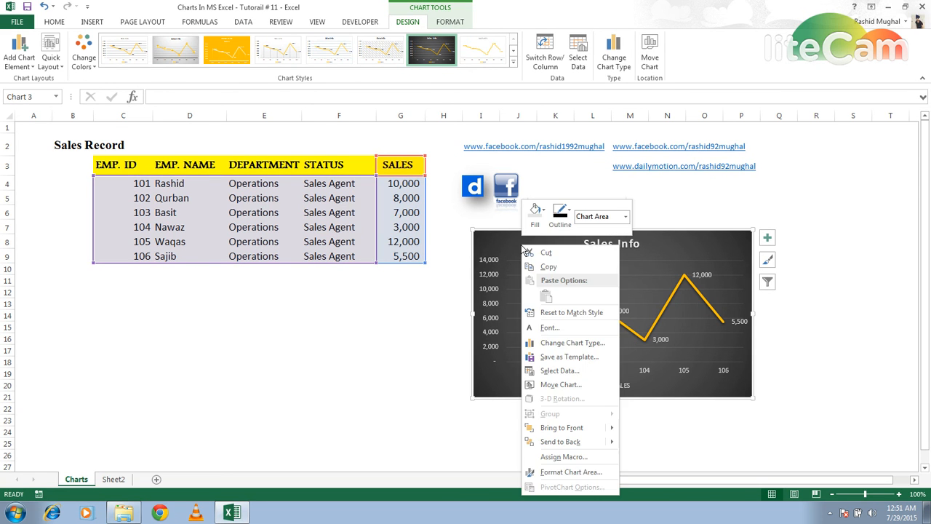
{"action": "left_click", "coordinate": [564, 371]}
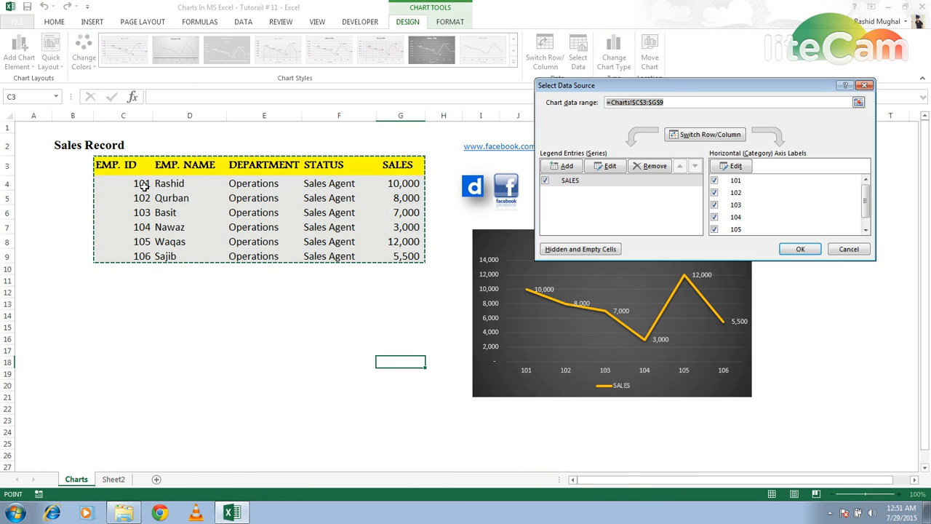
{"action": "left_click_drag", "start_coordinate": [136, 162], "coordinate": [390, 278]}
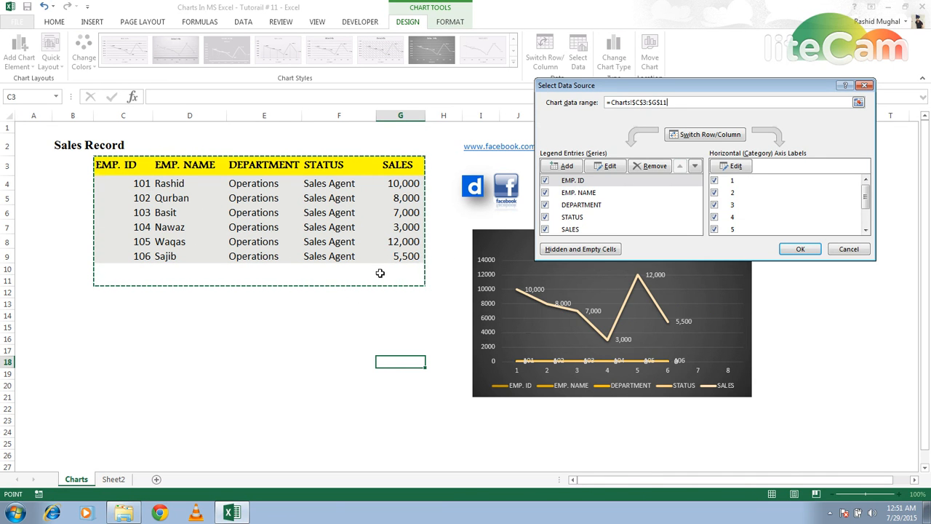
{"action": "left_click", "coordinate": [801, 248]}
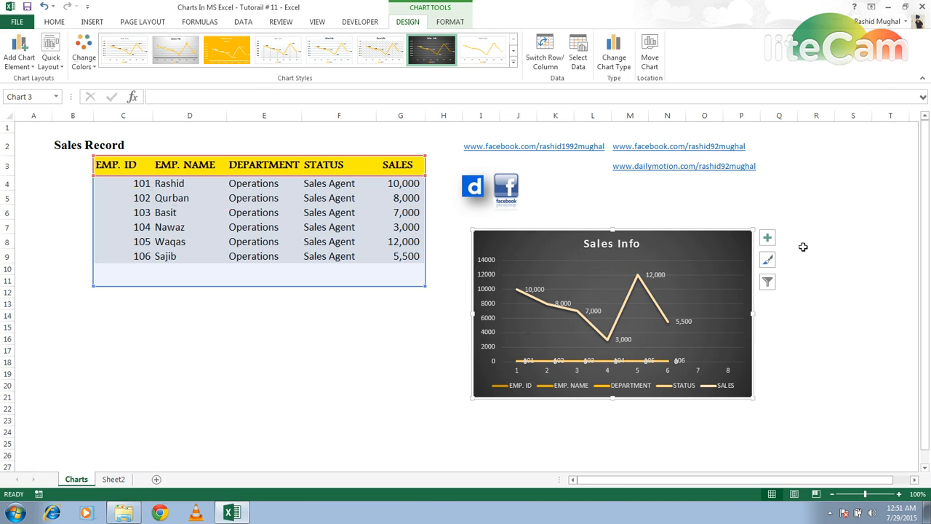
- Start a new record in row 10 below the Sales Record table with employee ID 107 and the employee's name
{"action": "left_click", "coordinate": [151, 280]}
{"action": "left_click", "coordinate": [139, 270]}
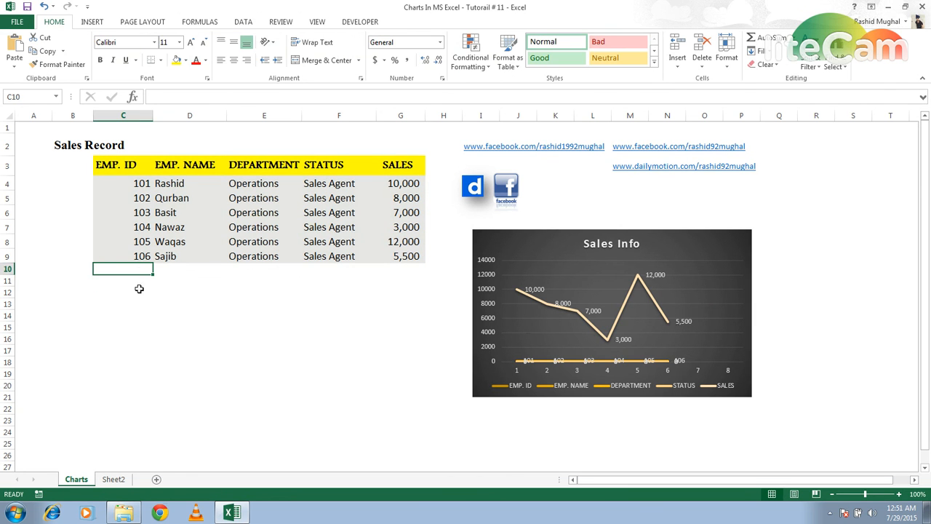
{"action": "type", "text": "10"}
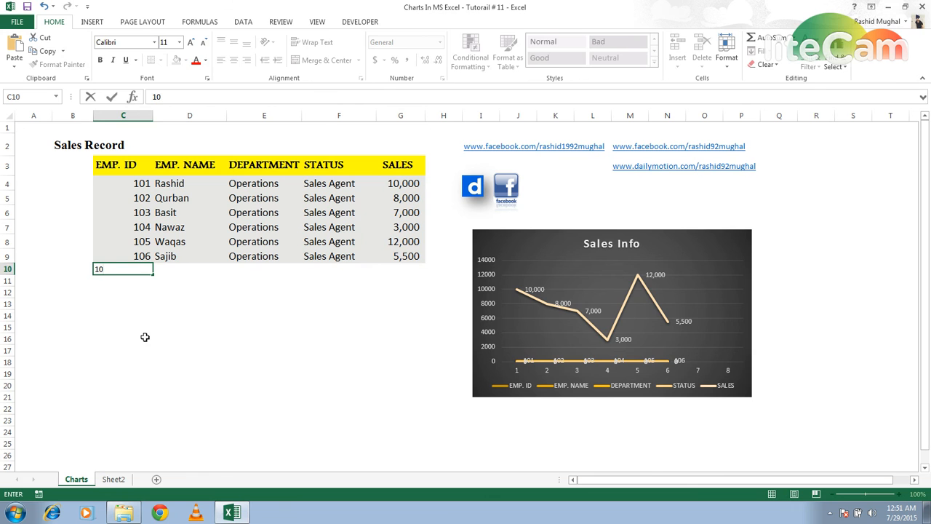
{"action": "type", "text": "7"}
{"action": "key", "text": "Tab"}
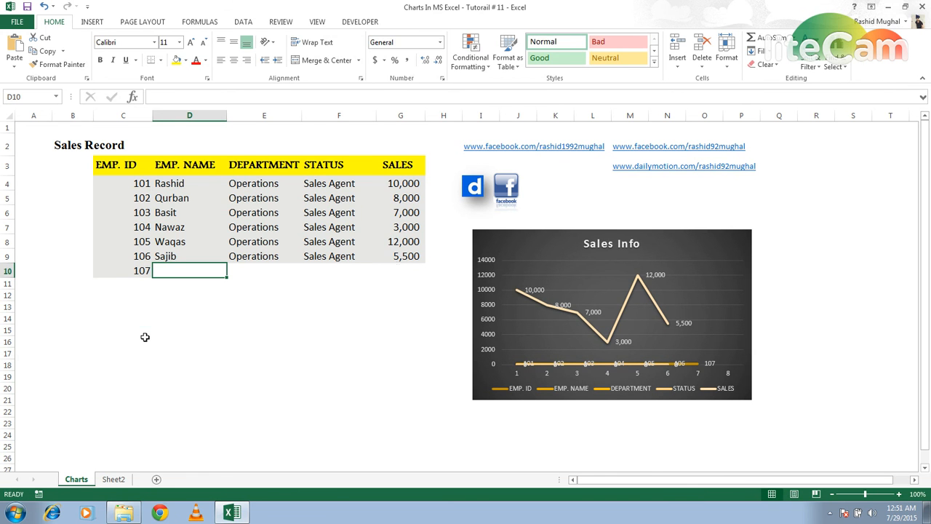
{"action": "type", "text": "Ahmad"}
{"action": "key", "text": "Tab"}
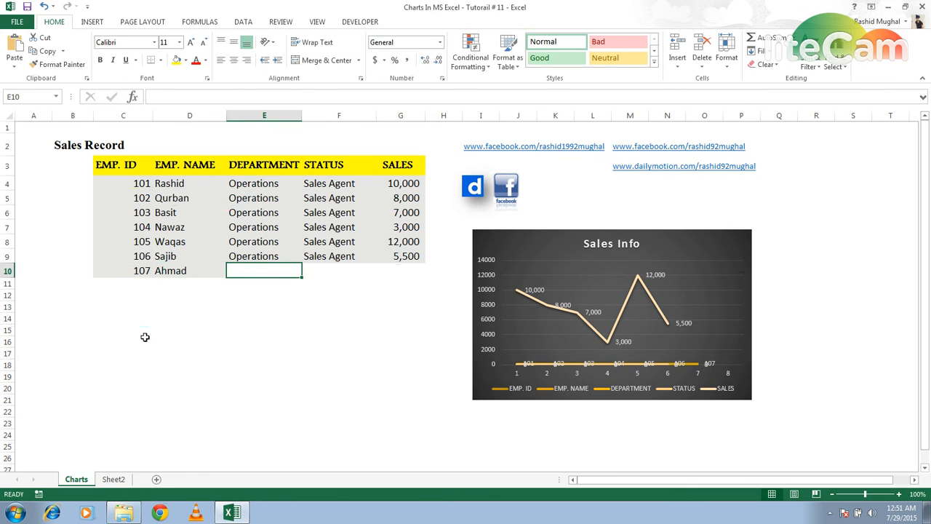
- Copy the Operations department and Sales Agent status from row 9 into the new record in row 10
{"action": "key", "text": "Up"}
{"action": "key", "text": "shift+Right"}
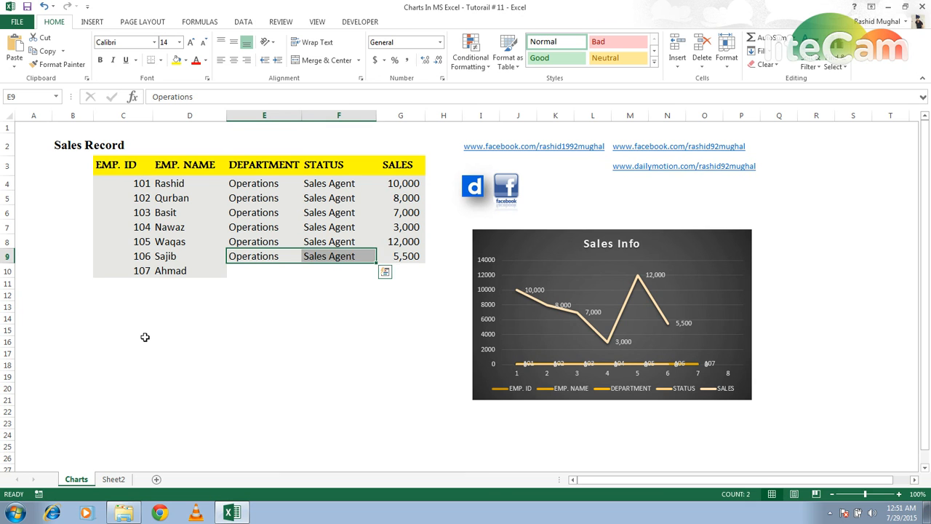
{"action": "key", "text": "ctrl+c"}
{"action": "key", "text": "shift+Down"}
{"action": "key", "text": "Return"}
{"action": "key", "text": "Down"}
- Enter 4000 as the sales figure of the new record in G10
{"action": "key", "text": "Right"}
{"action": "key", "text": "Right"}
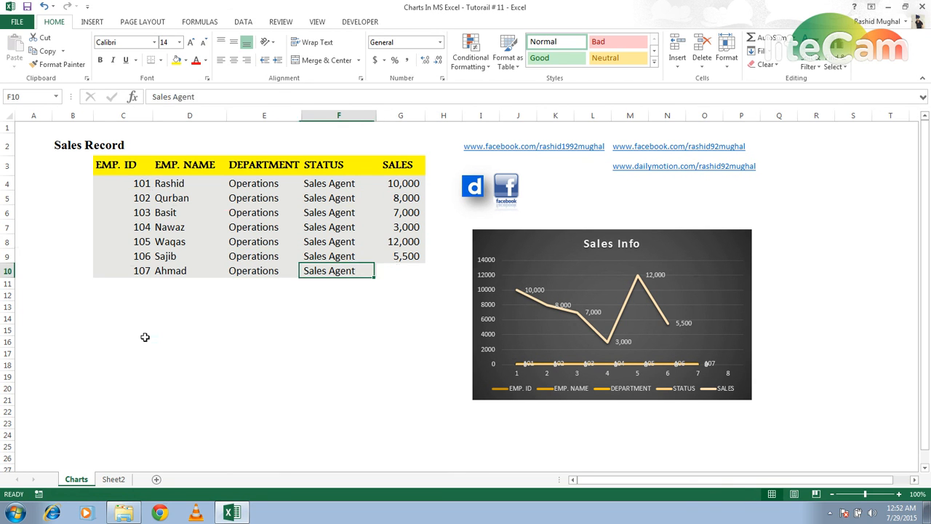
{"action": "type", "text": "4000"}
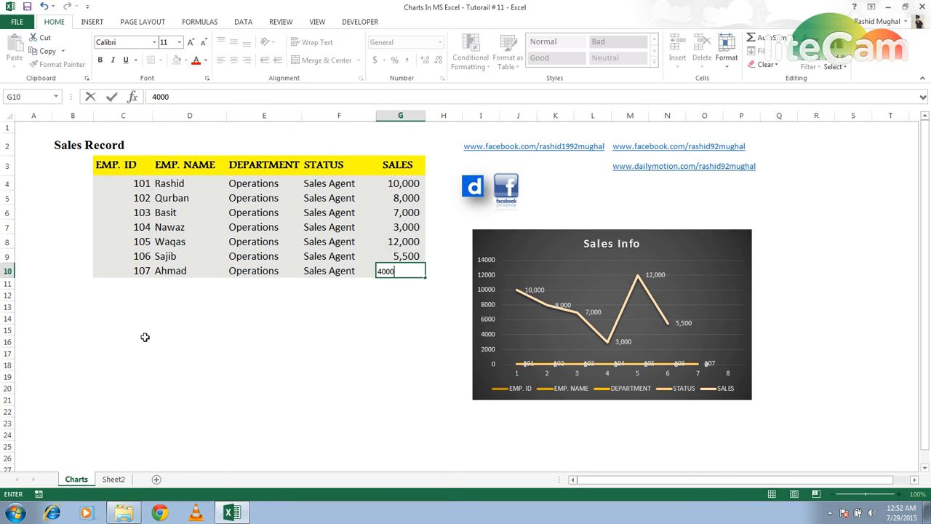
{"action": "key", "text": "ctrl+Return"}
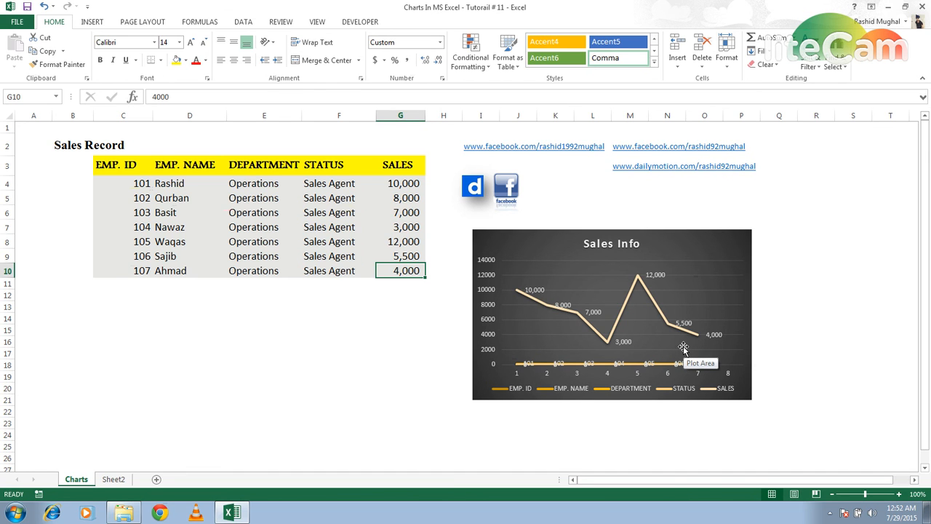
{"action": "left_click", "coordinate": [662, 195]}
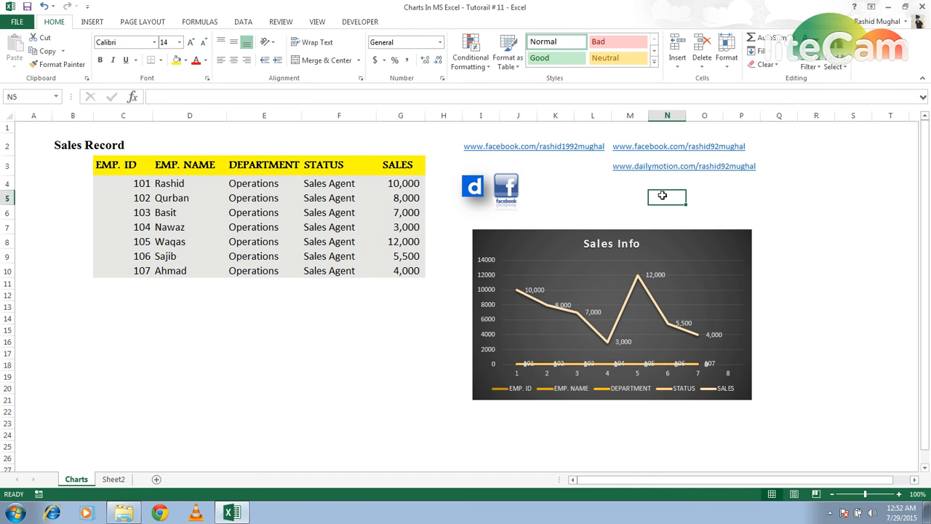
{"action": "left_click", "coordinate": [618, 194]}
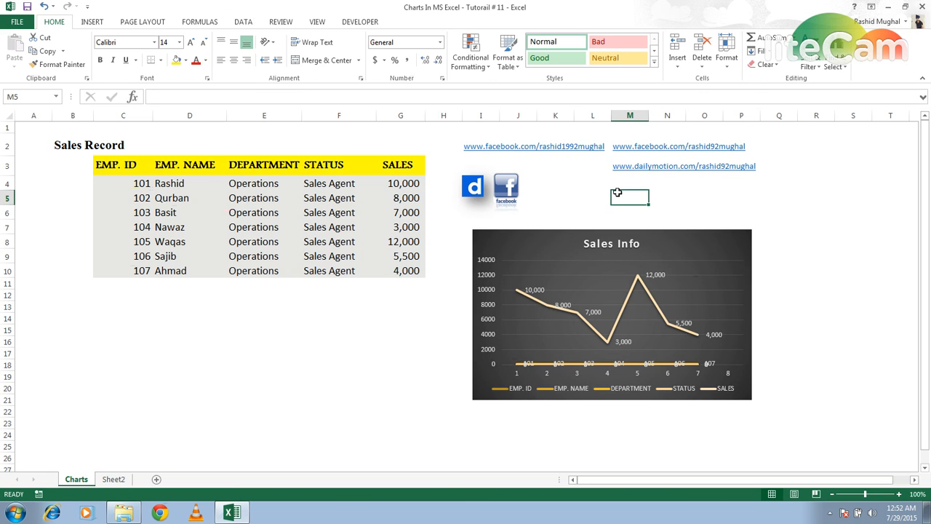
{"action": "left_click", "coordinate": [583, 195]}
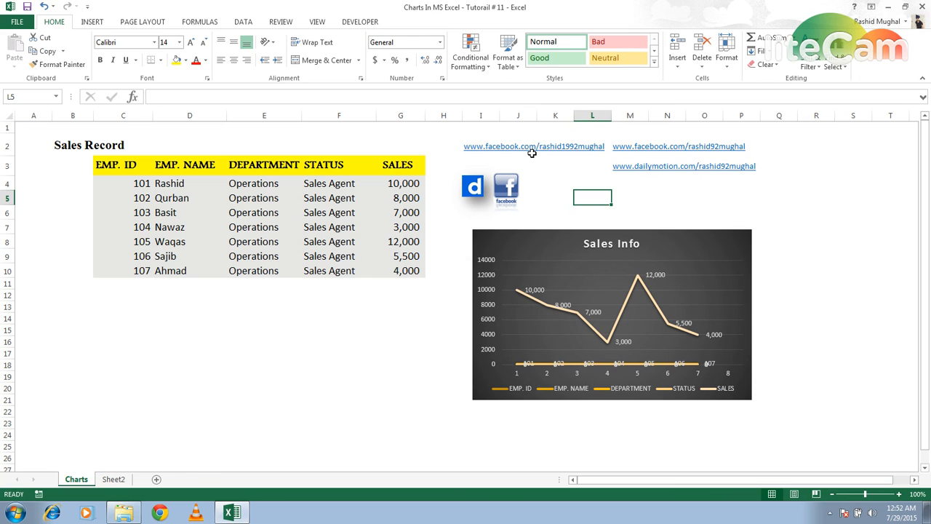
{"action": "left_click", "coordinate": [395, 329]}
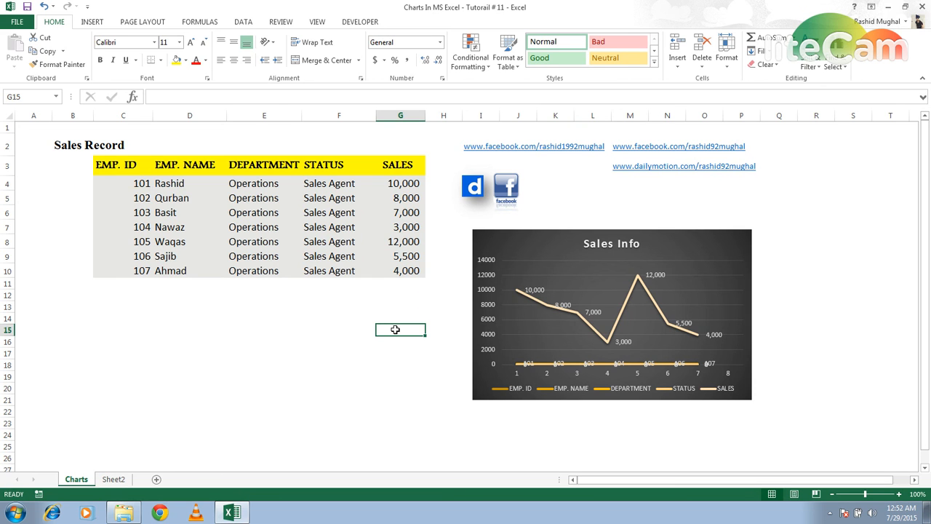